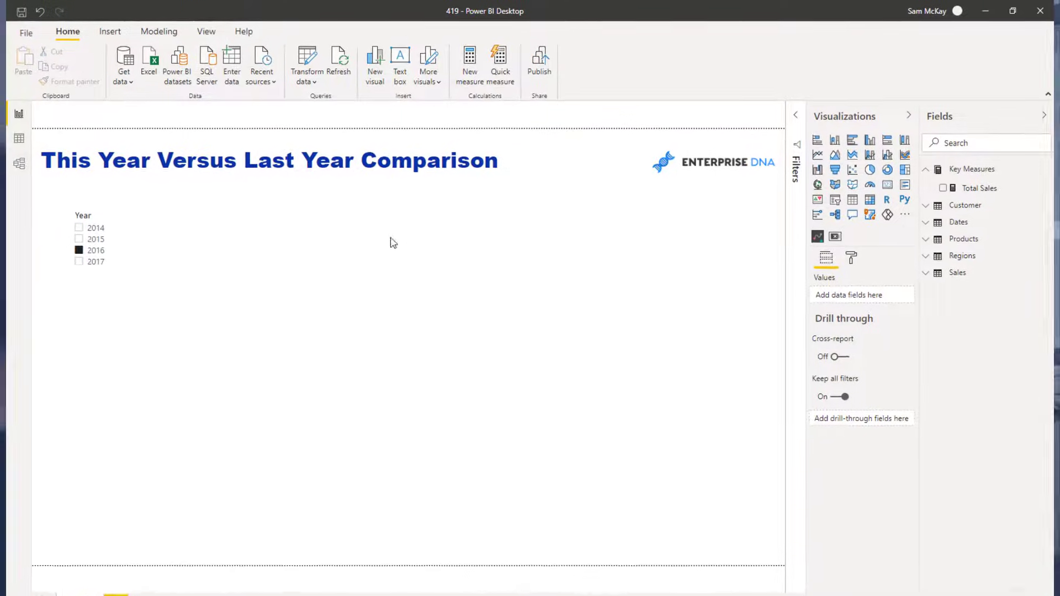
Step: Move the Sales table up-left in the Model diagram and return to Report view
{"action": "left_click", "coordinate": [16, 168]}
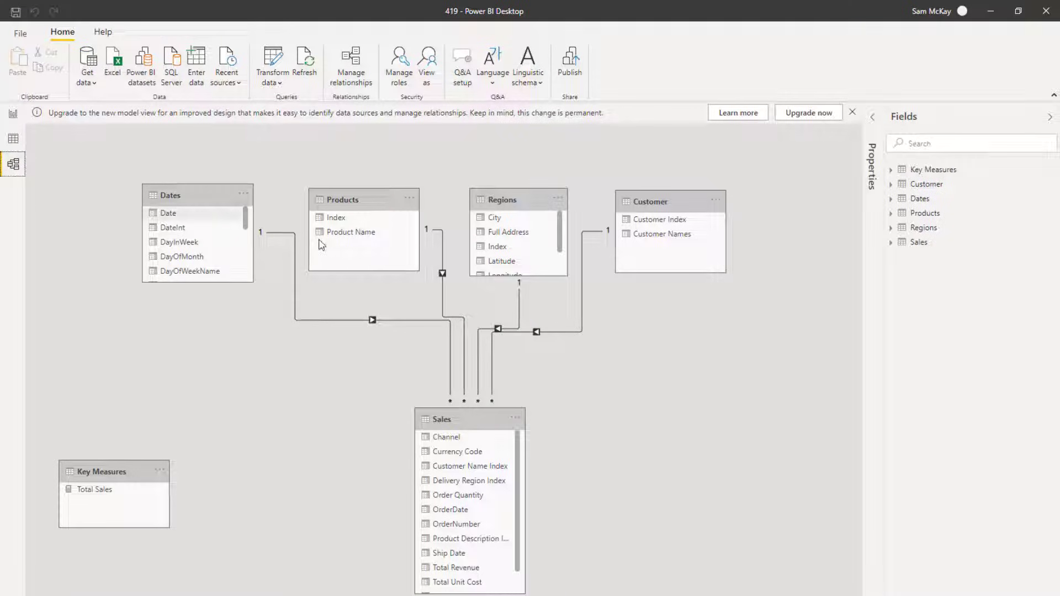
{"action": "left_click_drag", "start_coordinate": [484, 418], "coordinate": [457, 389]}
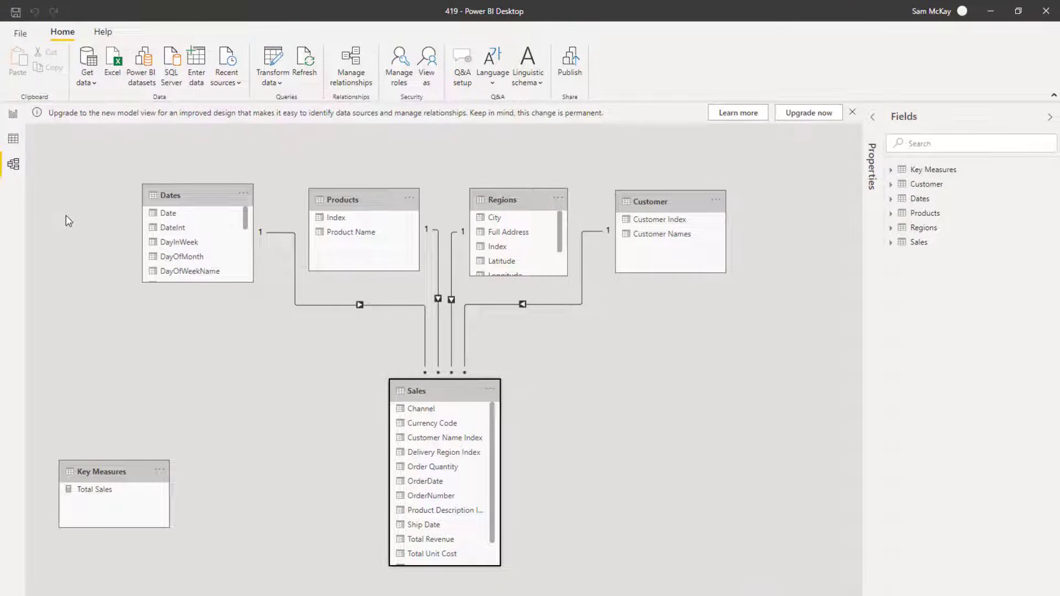
{"action": "left_click", "coordinate": [14, 115]}
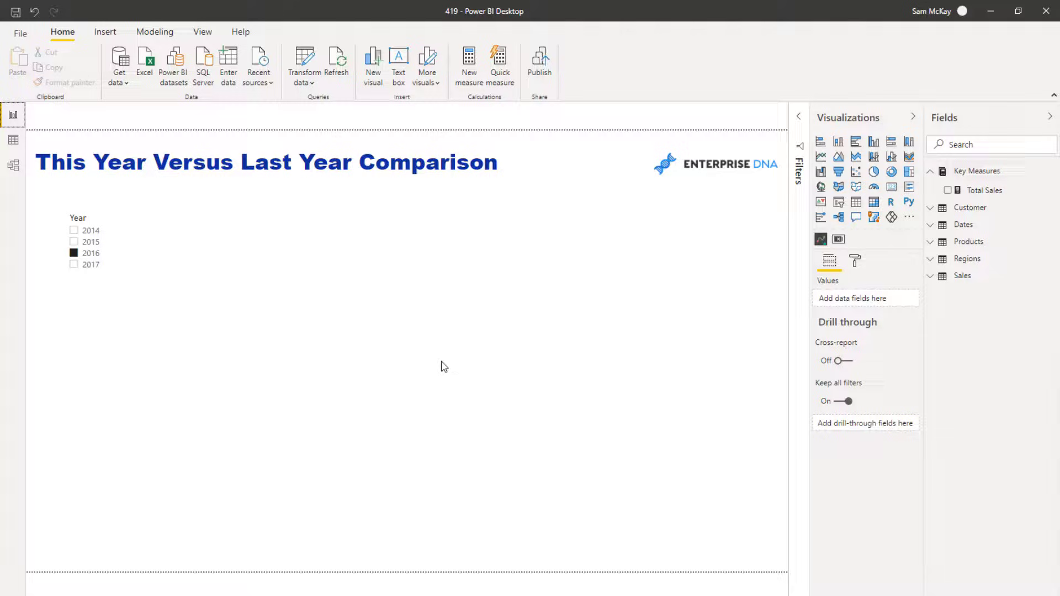
Step: Add a tall table of plain Dates[Date] values (no hierarchy) beside the Year slicer
{"action": "mouse_move", "coordinate": [963, 225]}
{"action": "left_click", "coordinate": [934, 225]}
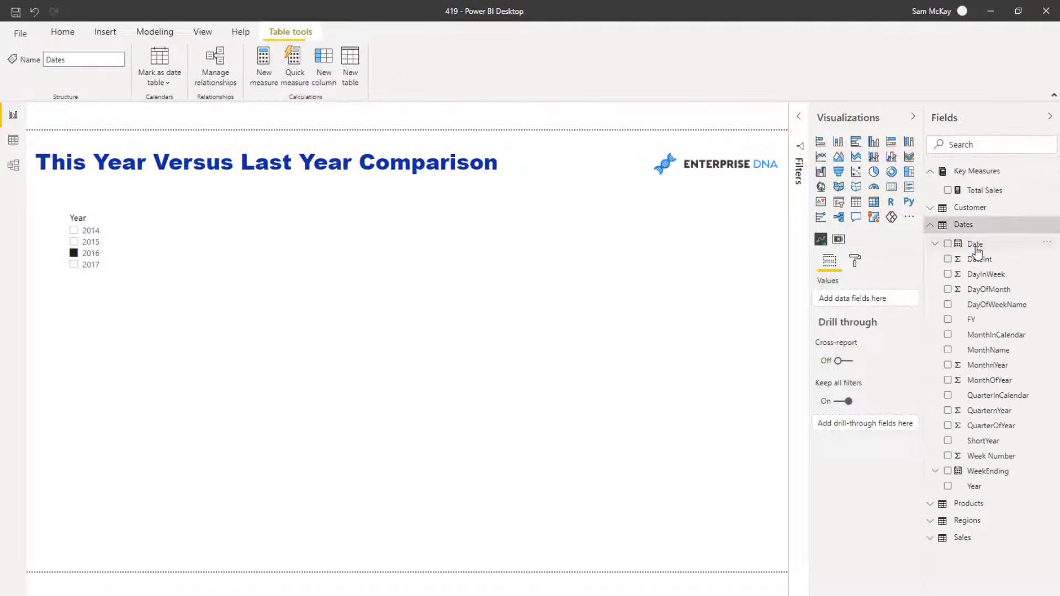
{"action": "left_click_drag", "start_coordinate": [975, 244], "coordinate": [259, 275]}
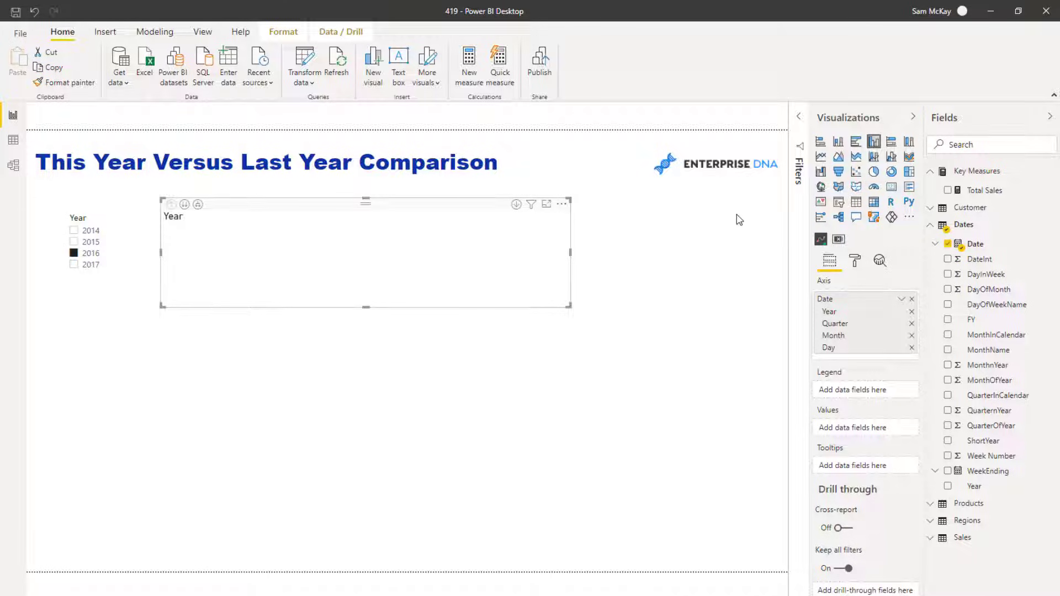
{"action": "left_click", "coordinate": [856, 201]}
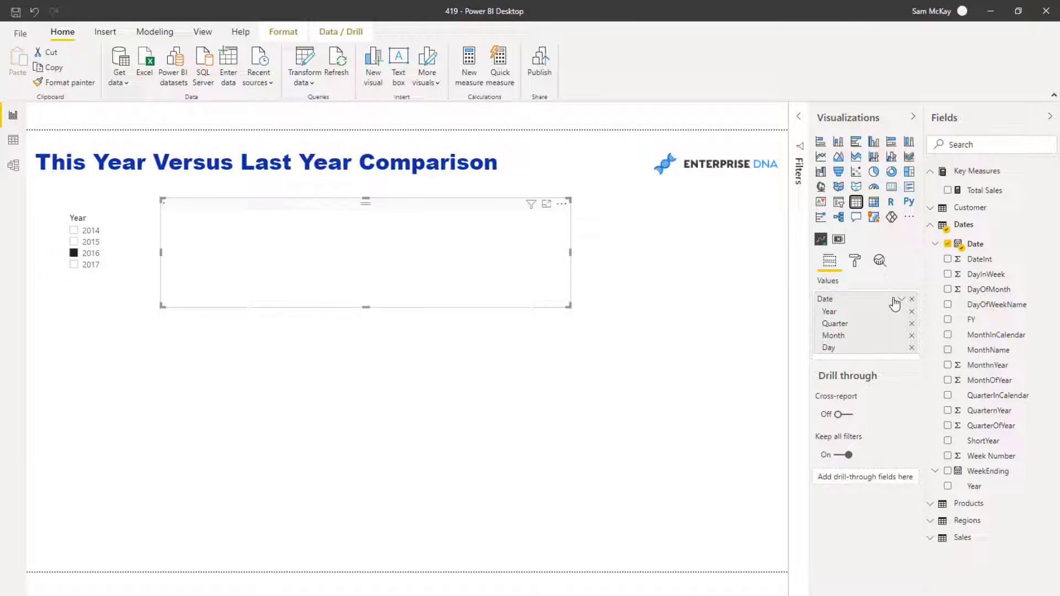
{"action": "left_click", "coordinate": [902, 299]}
{"action": "left_click", "coordinate": [927, 364]}
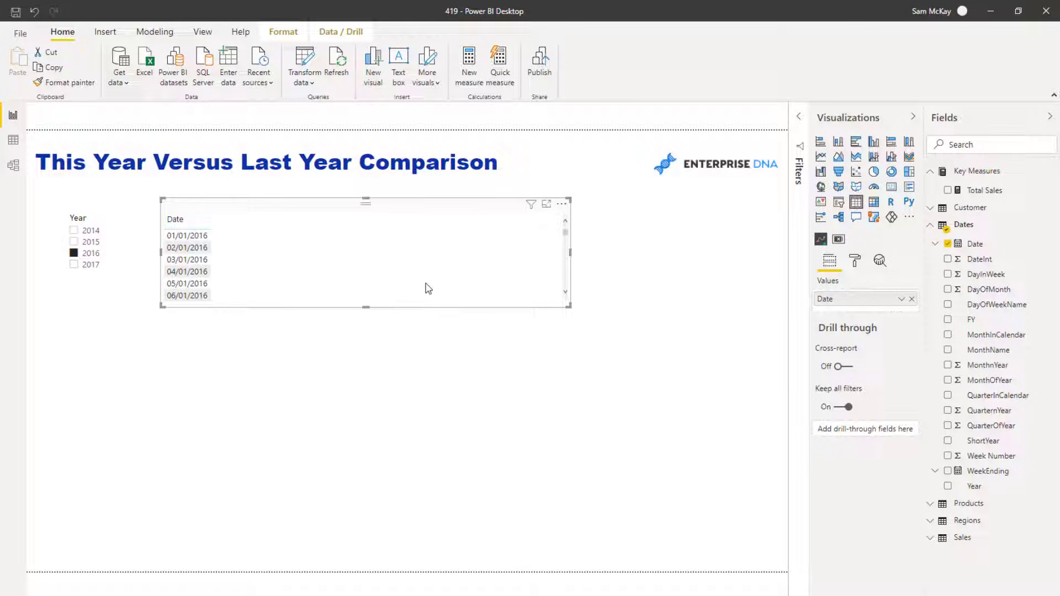
{"action": "left_click_drag", "start_coordinate": [569, 306], "coordinate": [569, 501]}
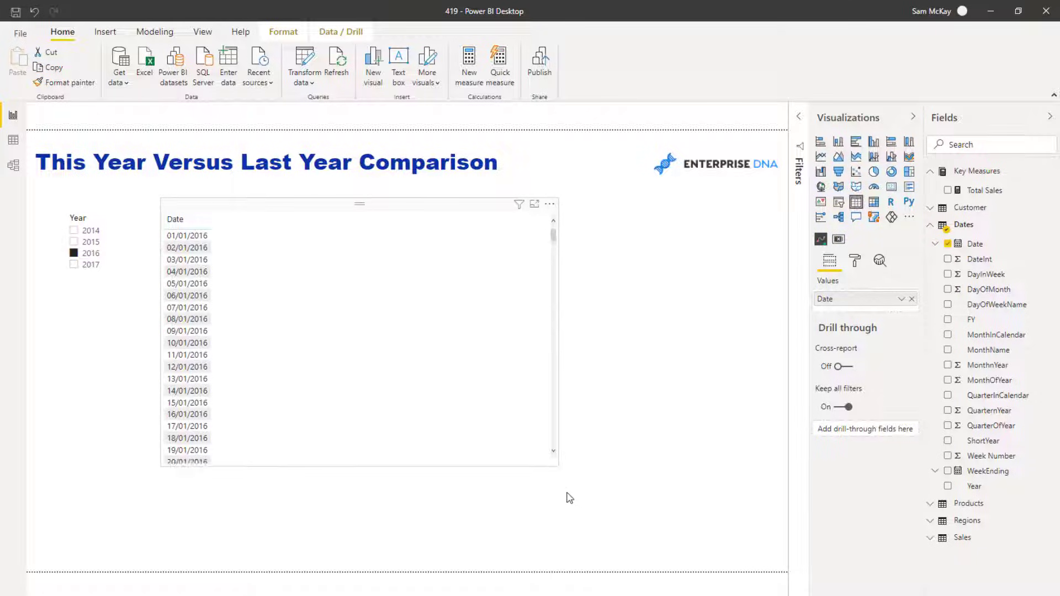
{"action": "left_click", "coordinate": [981, 191]}
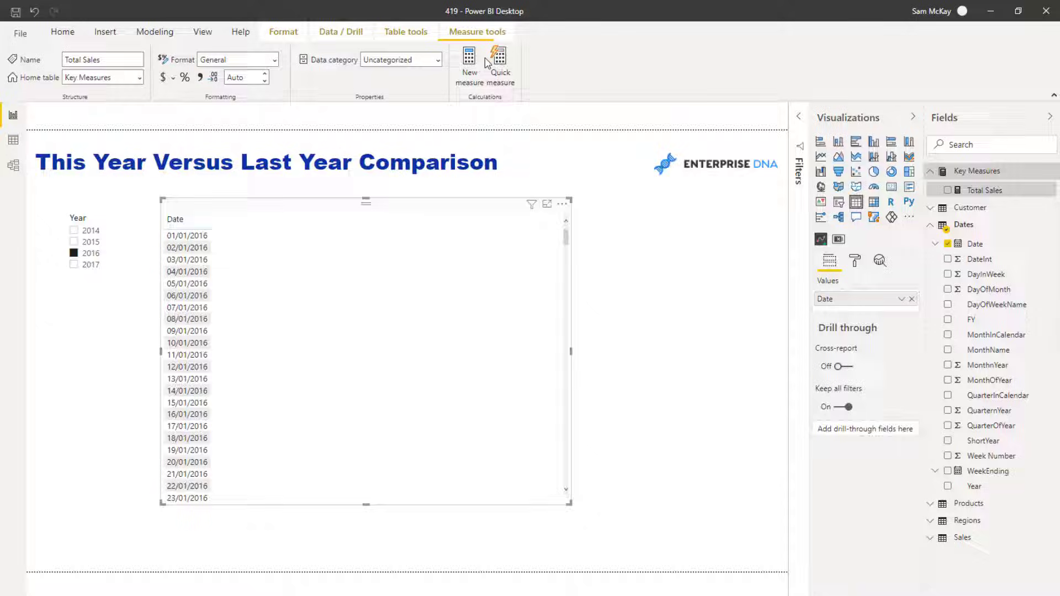
Step: Create measure Total Quantity = SUM( Sales[Order Quantity] )
{"action": "left_click", "coordinate": [647, 82]}
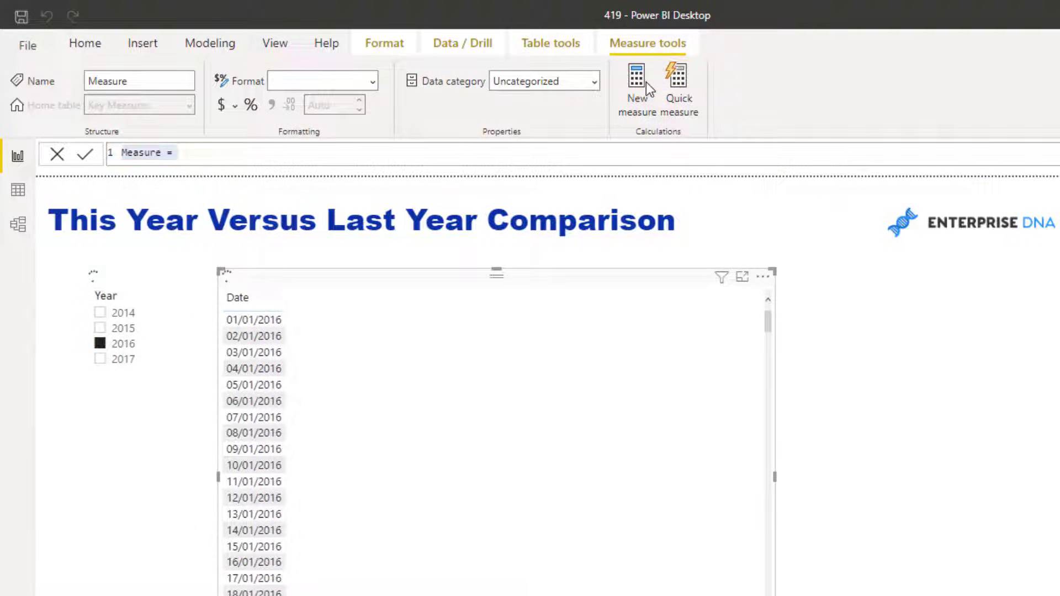
{"action": "type", "text": "Total Quantity"}
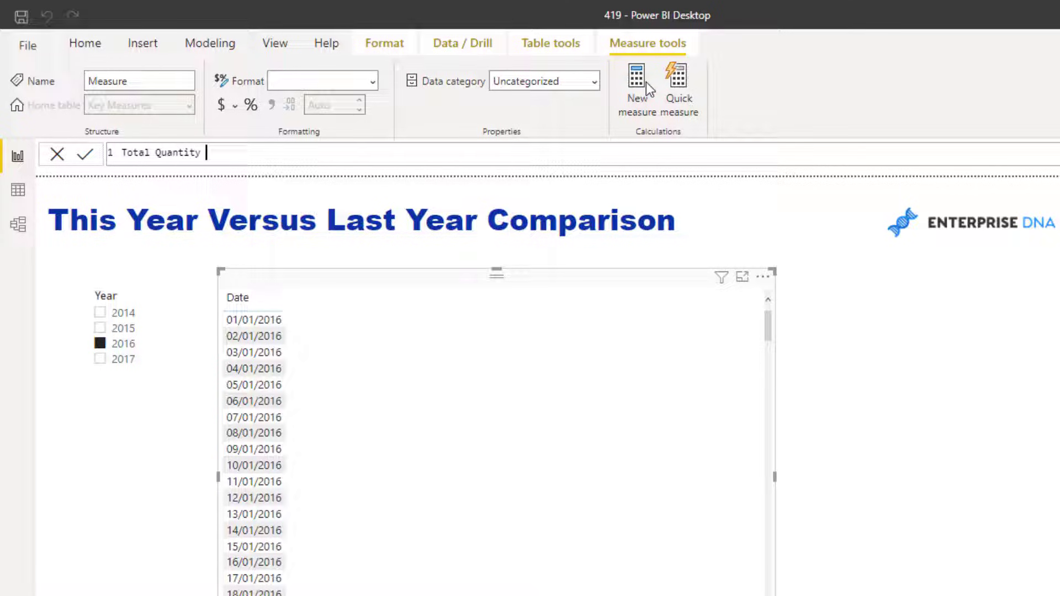
{"action": "type", "text": " = SUM("}
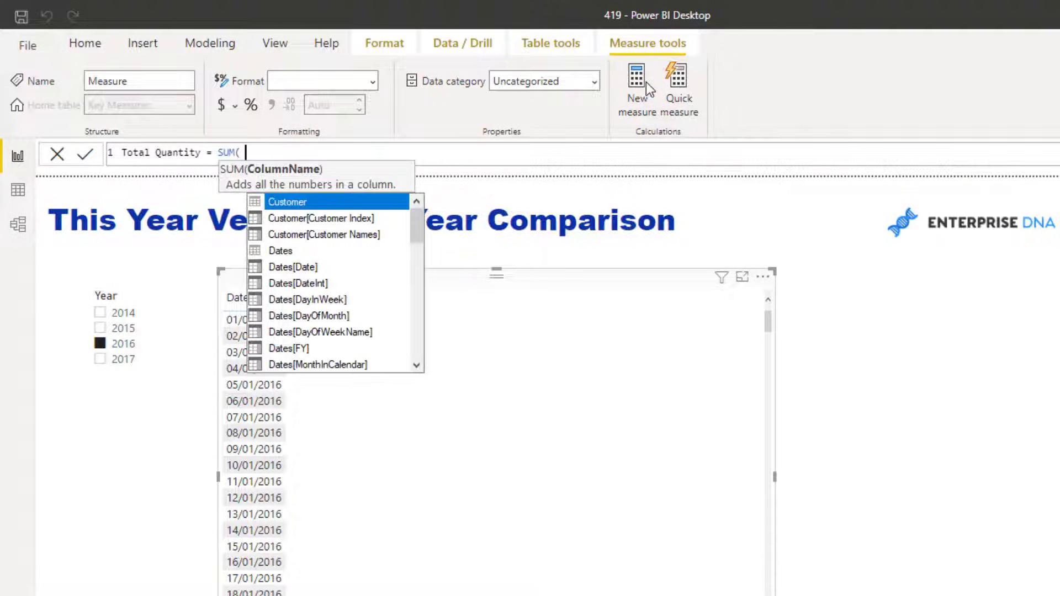
{"action": "type", "text": " Qu"}
{"action": "key", "text": "Down"}
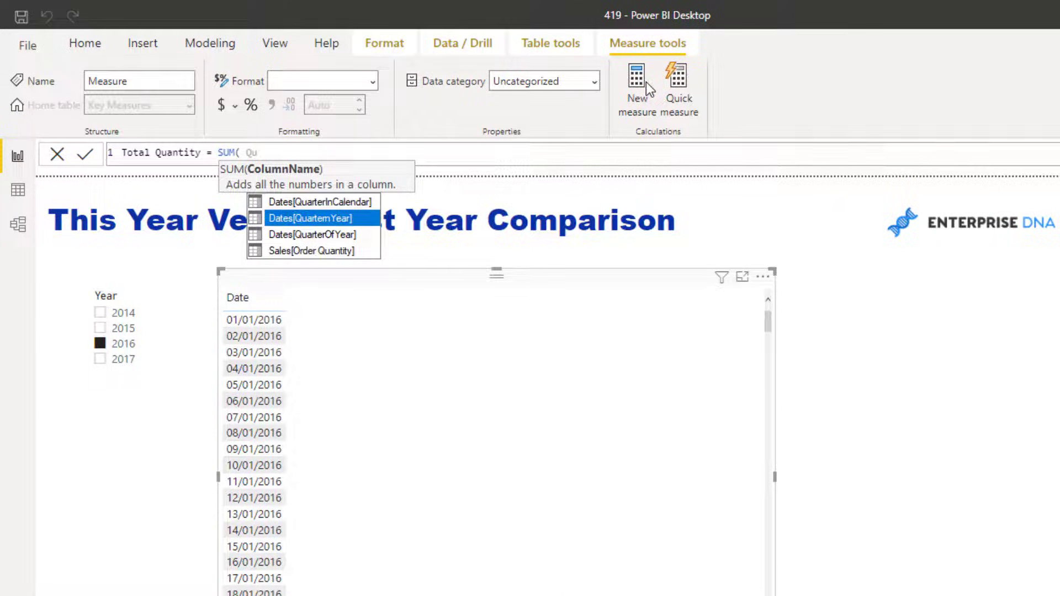
{"action": "key", "text": "Down"}
{"action": "key", "text": "Down"}
{"action": "key", "text": "Tab"}
{"action": "type", "text": ")"}
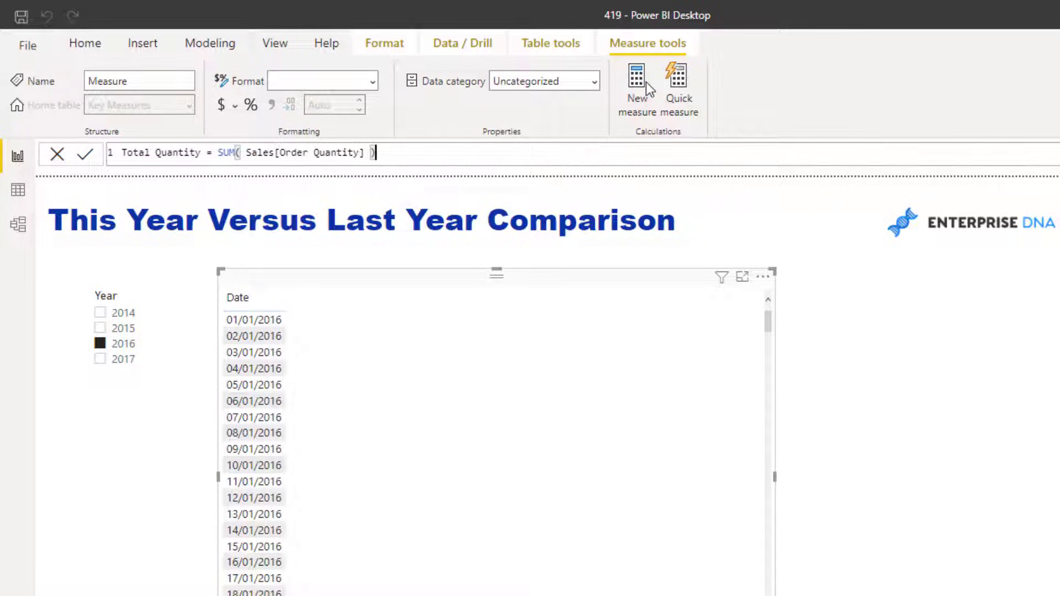
{"action": "key", "text": "Return"}
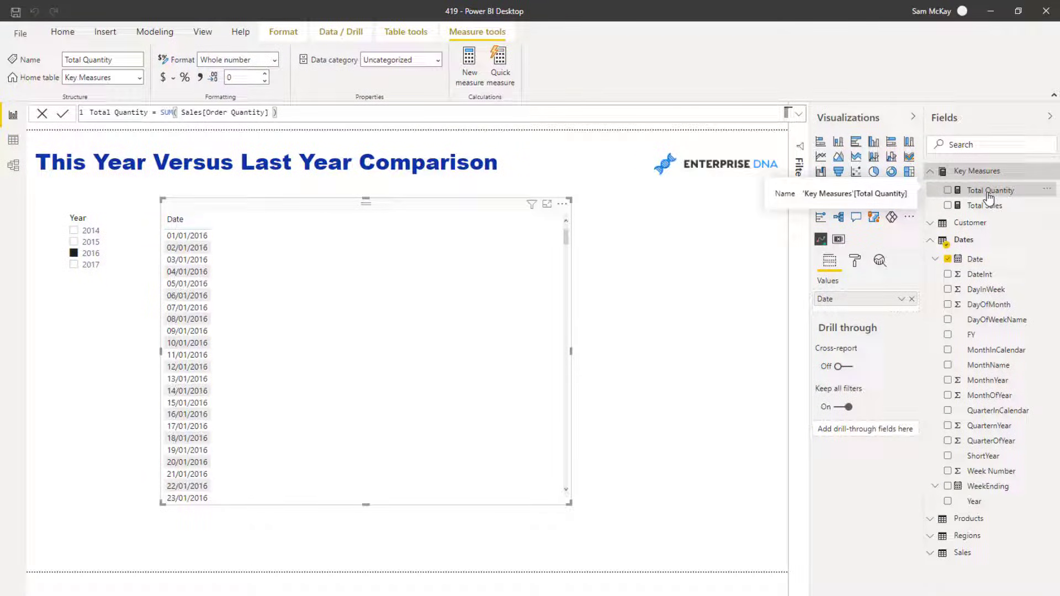
Step: Show Total Quantity as a column in the date table and enlarge the table
{"action": "left_click_drag", "start_coordinate": [990, 191], "coordinate": [378, 346]}
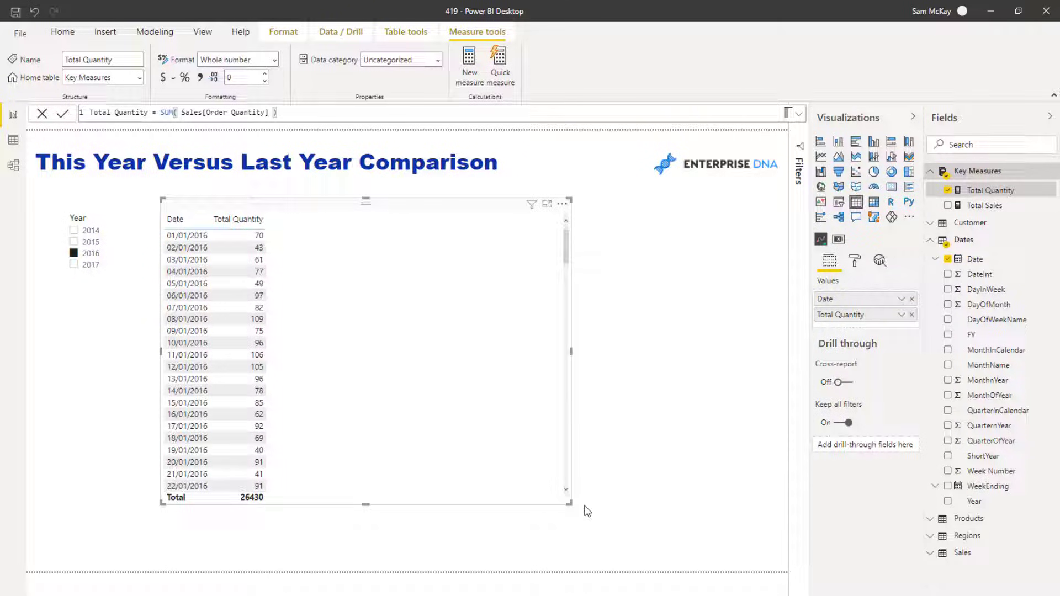
{"action": "left_click_drag", "start_coordinate": [570, 503], "coordinate": [625, 522]}
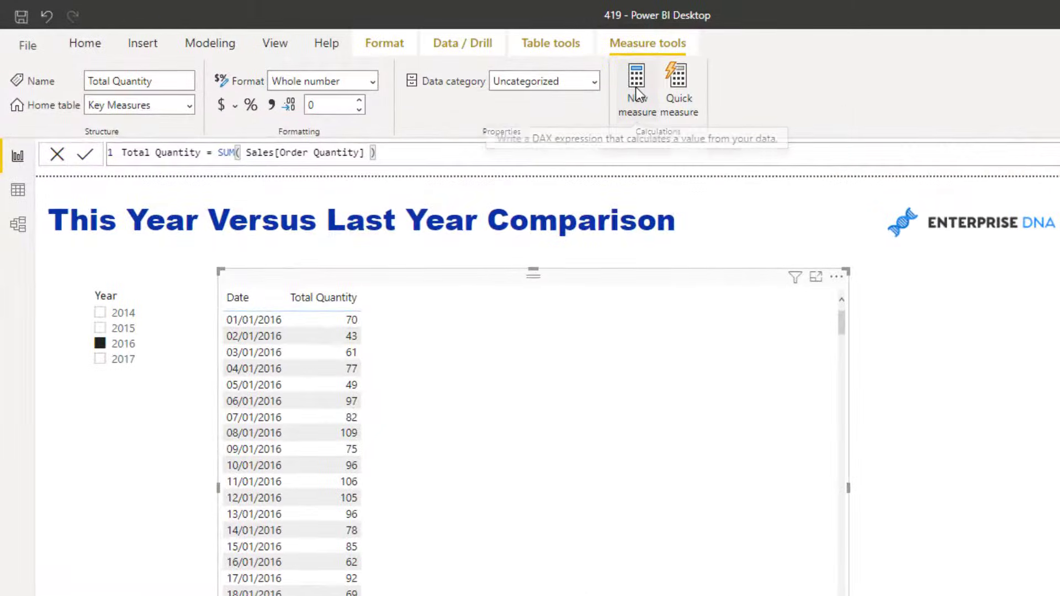
Step: Create Quantity LY = CALCULATE([Total Quantity], SAMEPERIODLASTYEAR(Dates[Date])) and add it as a table column
{"action": "left_click", "coordinate": [639, 91]}
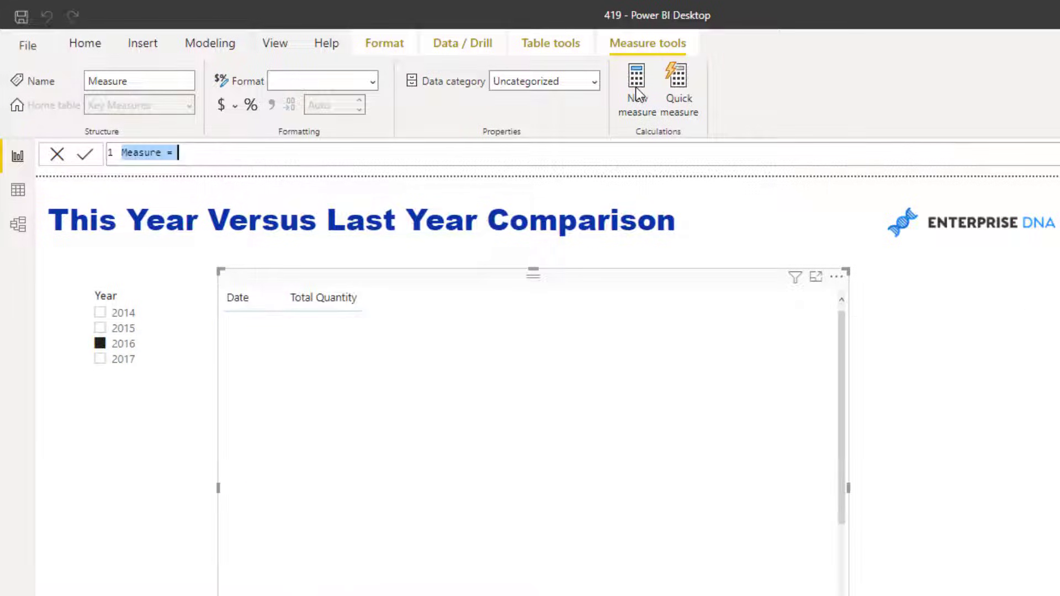
{"action": "type", "text": "Quant"}
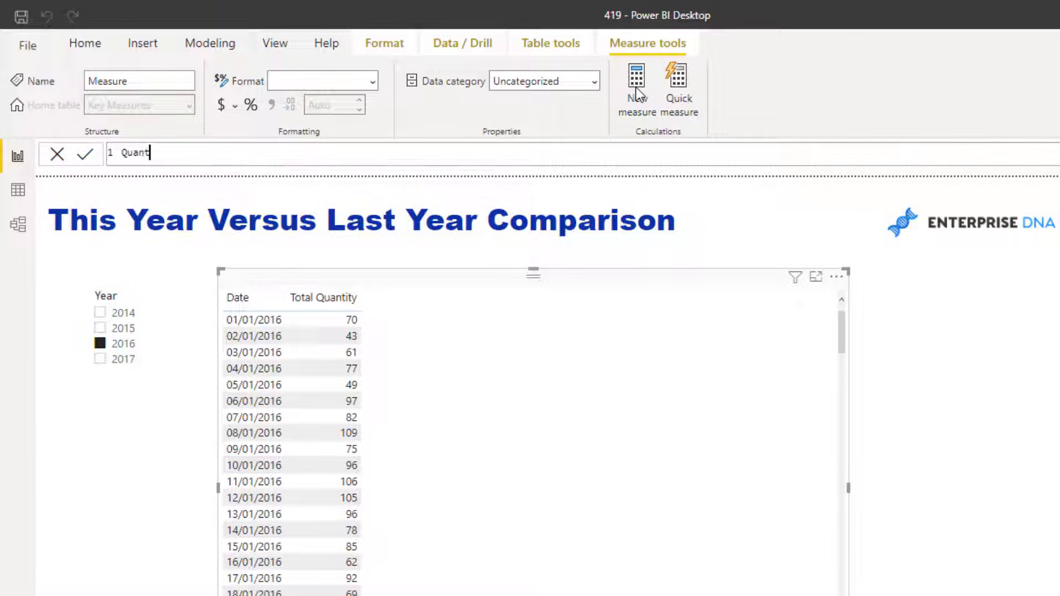
{"action": "type", "text": "ity LY"}
{"action": "type", "text": " ="}
{"action": "type", "text": " CAL"}
{"action": "key", "text": "Tab"}
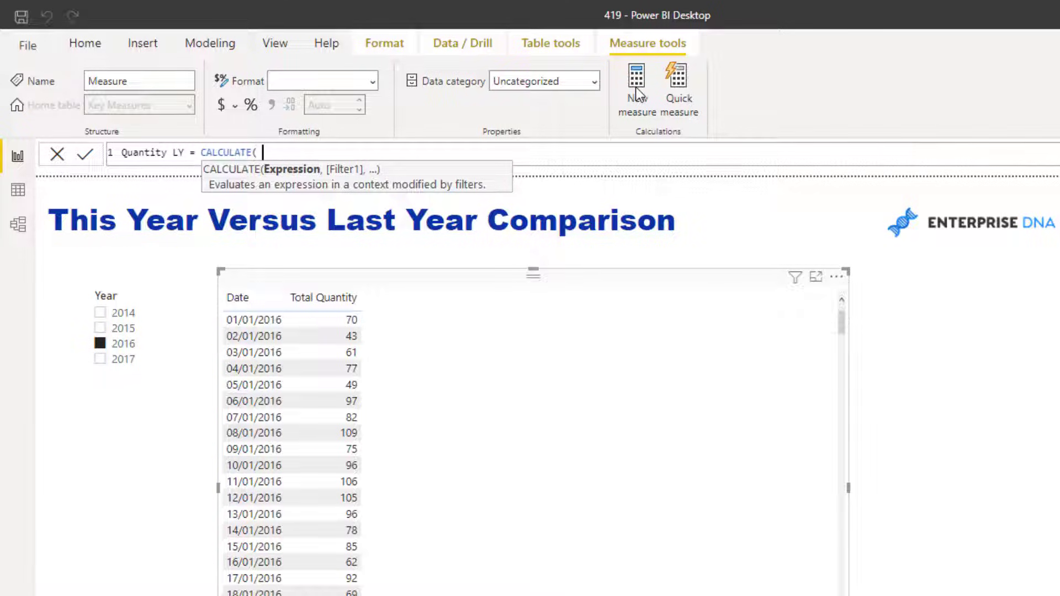
{"action": "type", "text": "Quan"}
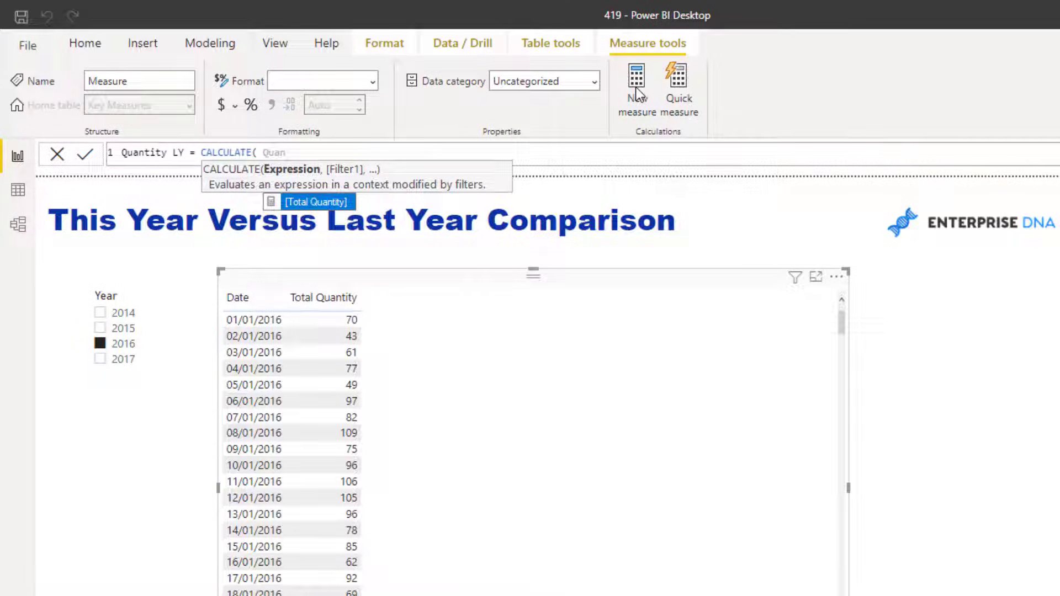
{"action": "key", "text": "Tab"}
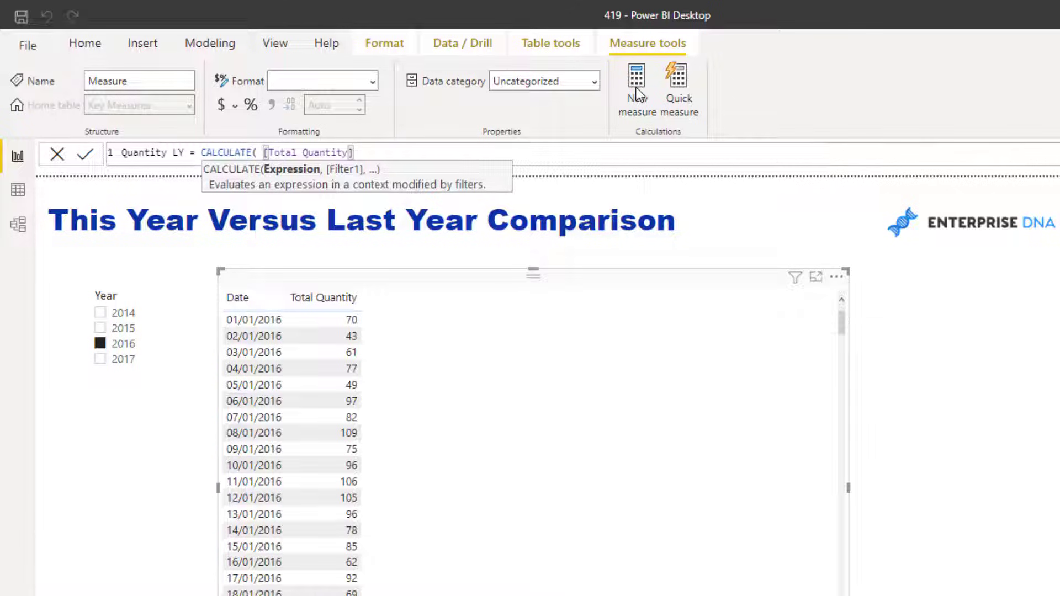
{"action": "type", "text": ", "}
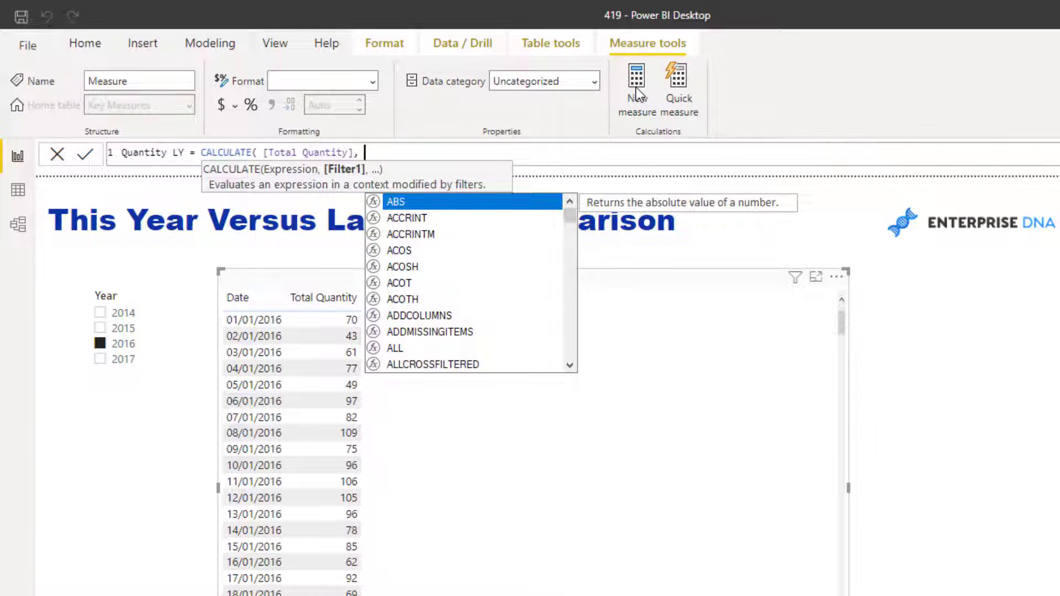
{"action": "type", "text": "SAM"}
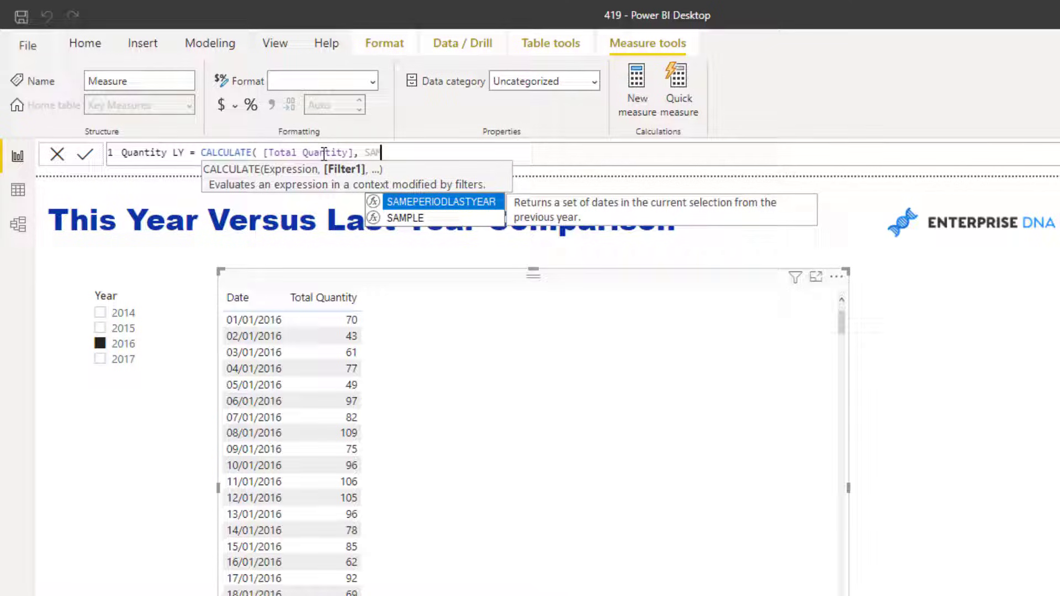
{"action": "key", "text": "Tab"}
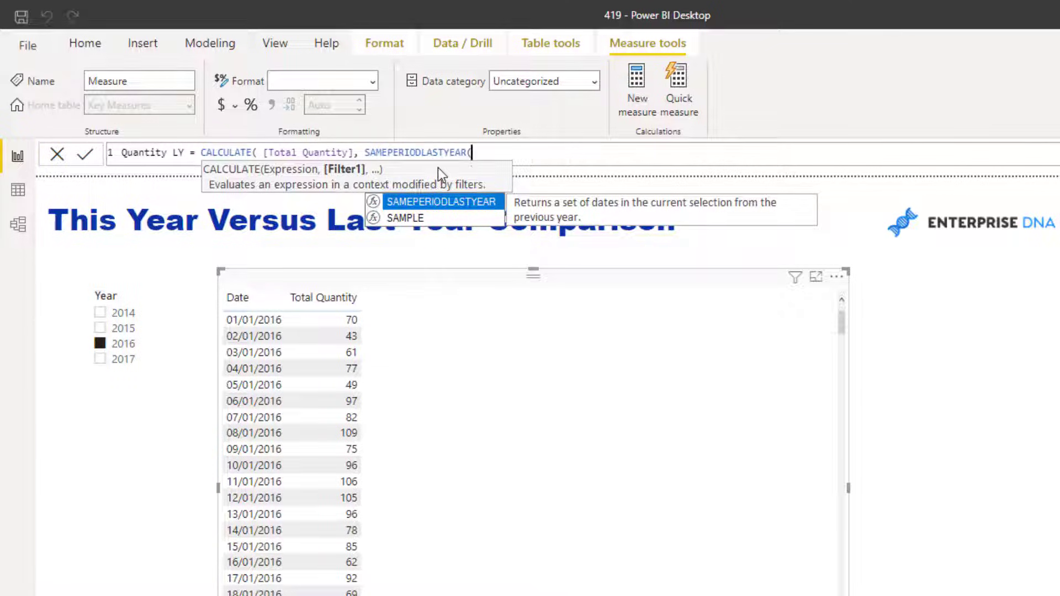
{"action": "type", "text": "("}
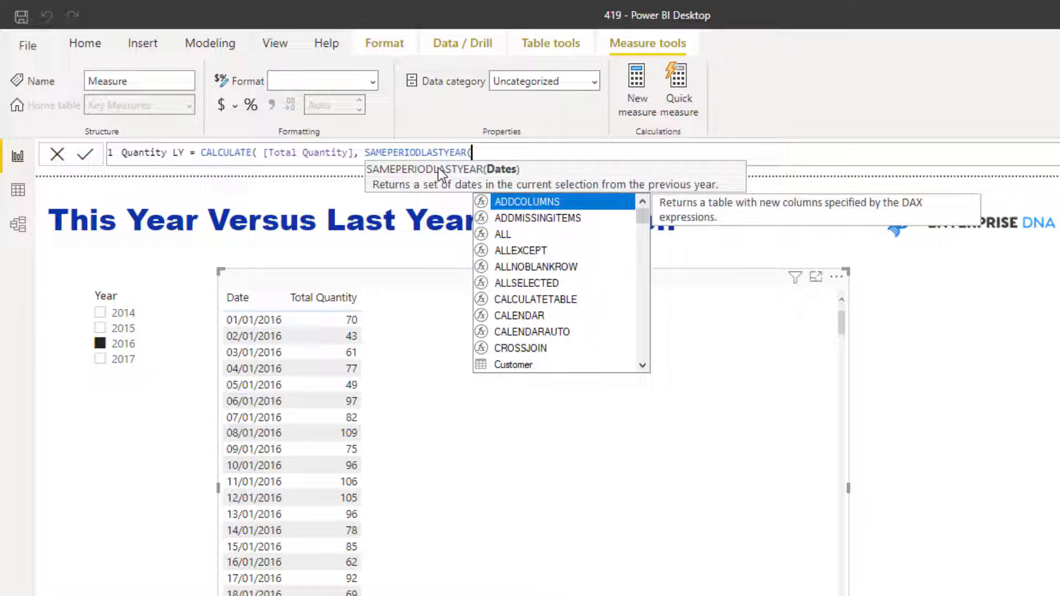
{"action": "type", "text": " Da"}
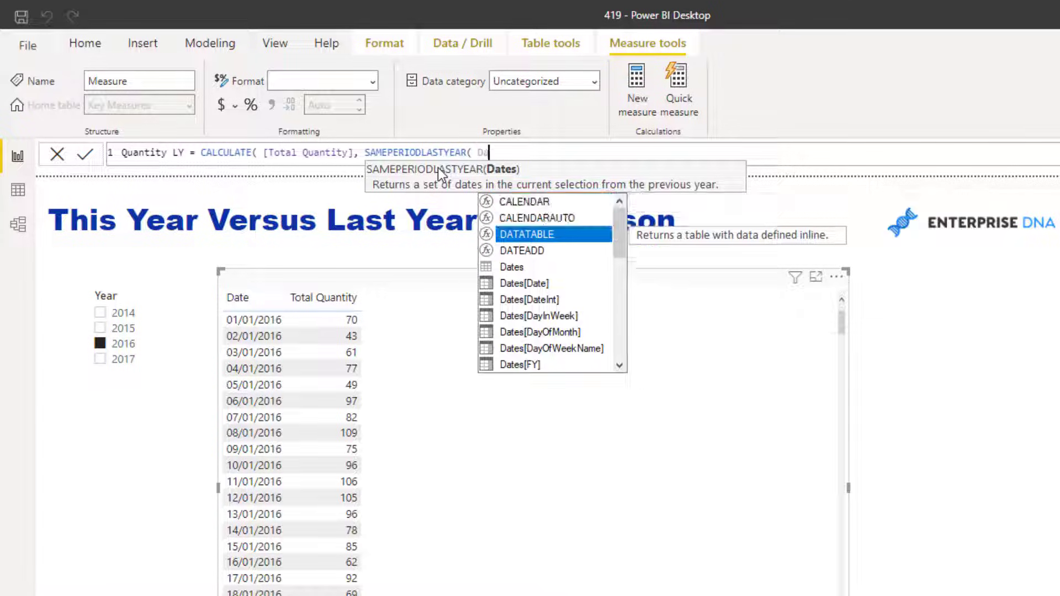
{"action": "type", "text": "t"}
{"action": "key", "text": "Down"}
{"action": "key", "text": "Down"}
{"action": "key", "text": "Down"}
{"action": "key", "text": "Tab"}
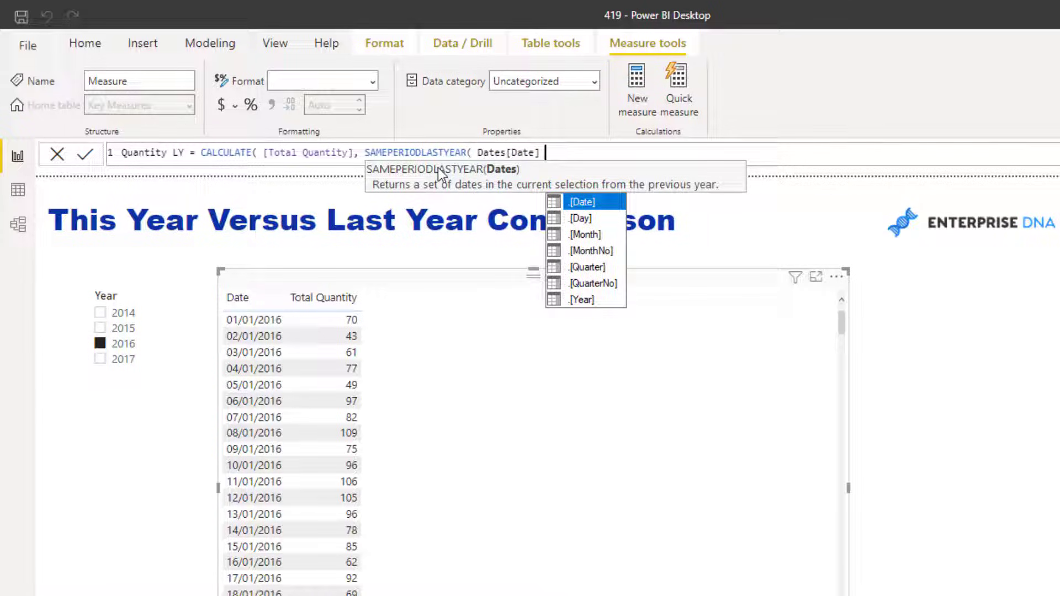
{"action": "type", "text": ") )"}
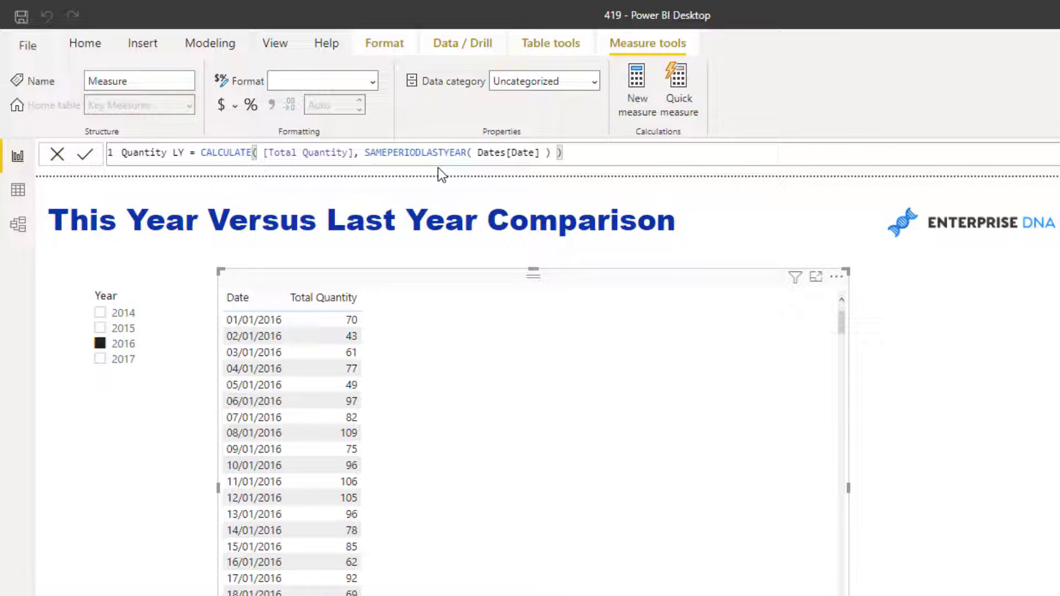
{"action": "key", "text": "Return"}
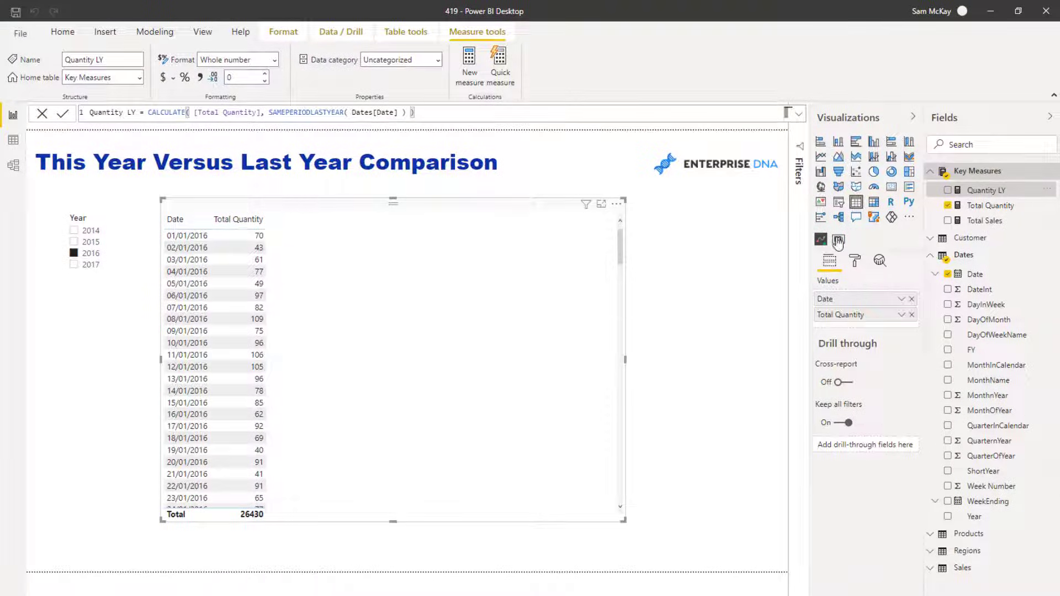
{"action": "left_click_drag", "start_coordinate": [839, 240], "coordinate": [481, 327]}
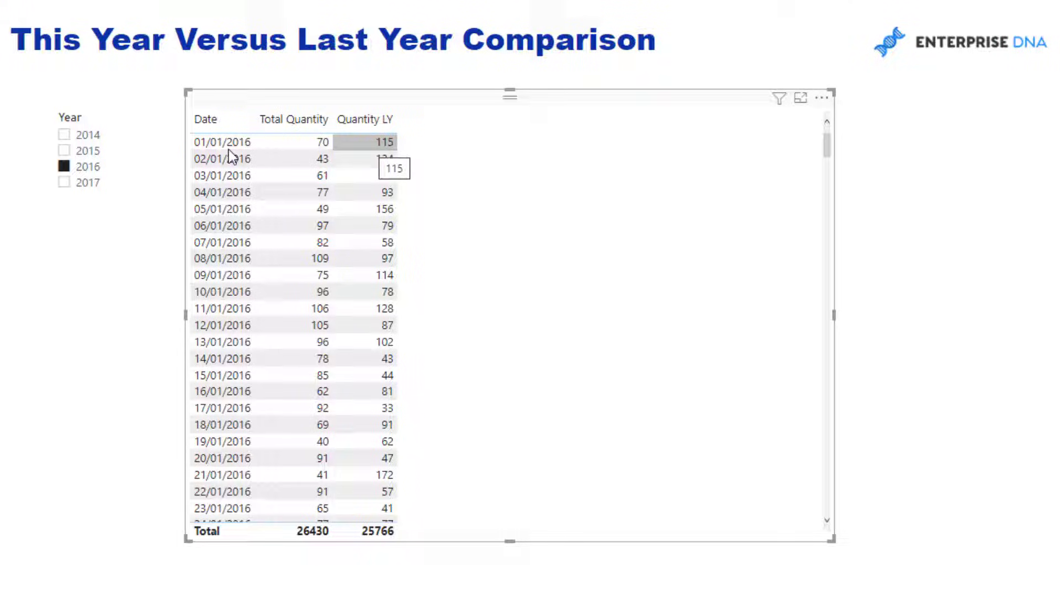
{"action": "mouse_move", "coordinate": [110, 249]}
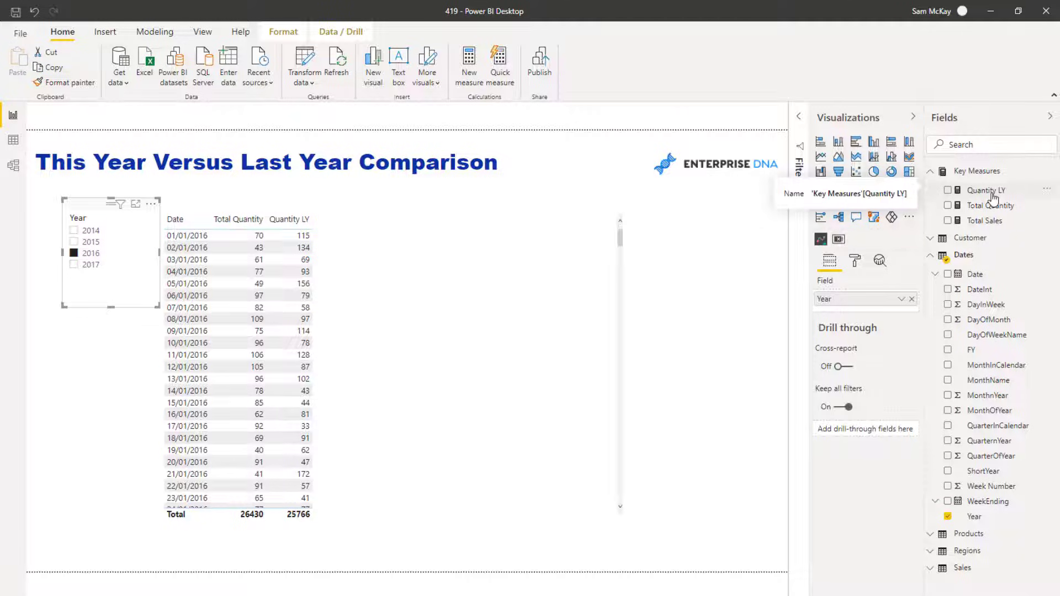
Step: Create measure Quatity Diff YoY = [Total Quantity] - [Quantity LY]
{"action": "left_click", "coordinate": [986, 191]}
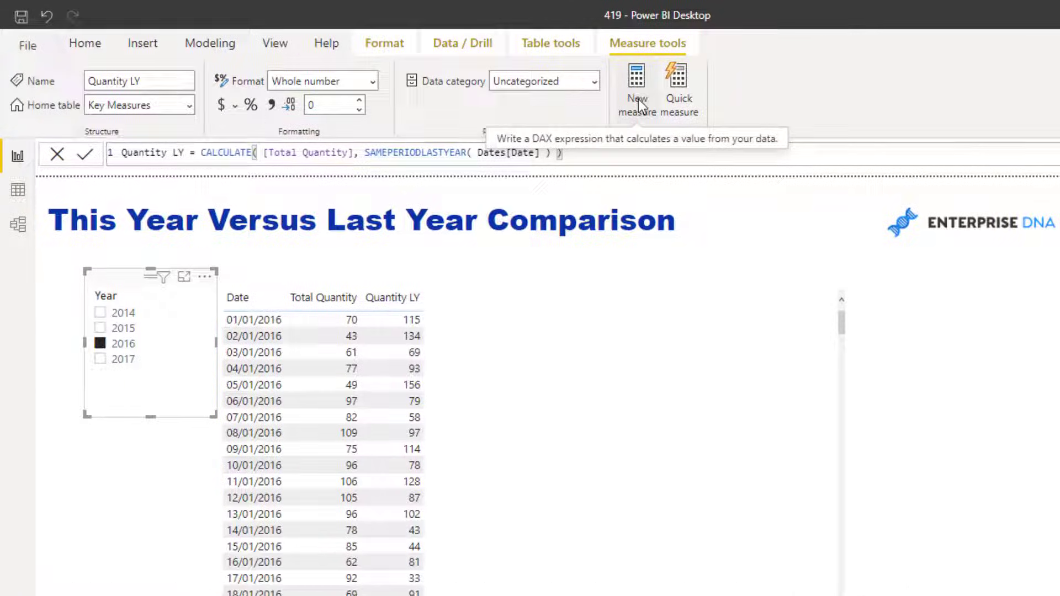
{"action": "left_click", "coordinate": [639, 98]}
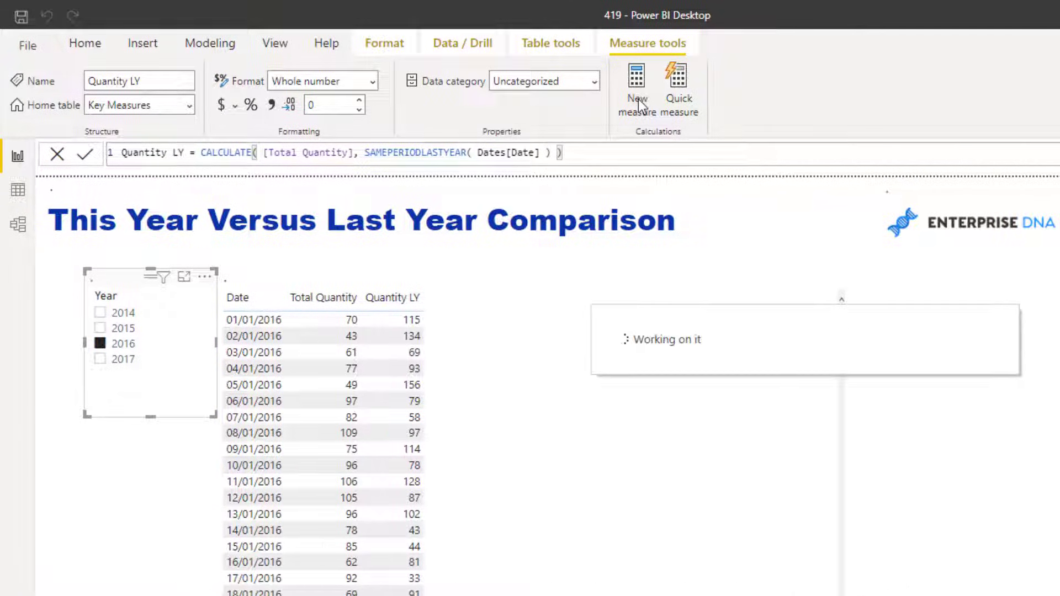
{"action": "type", "text": "Qu"}
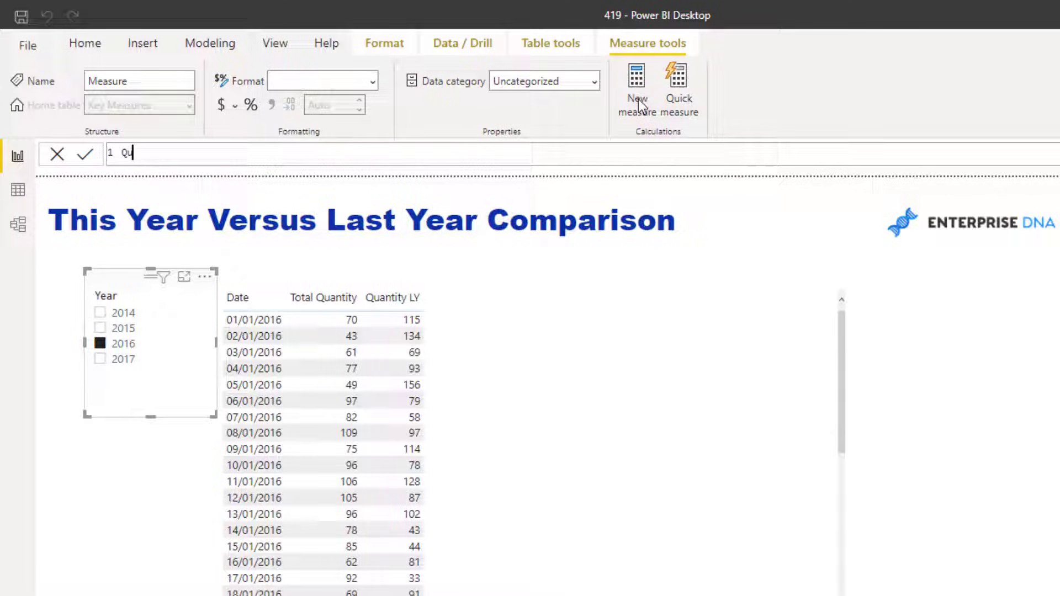
{"action": "type", "text": "atity Diff YoY ="}
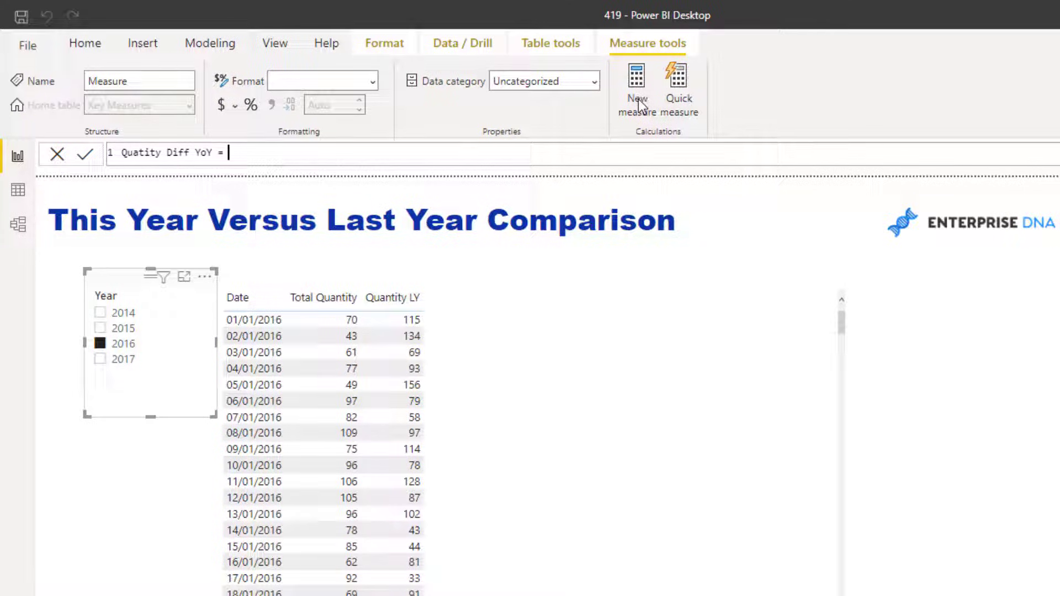
{"action": "type", "text": "Tot"}
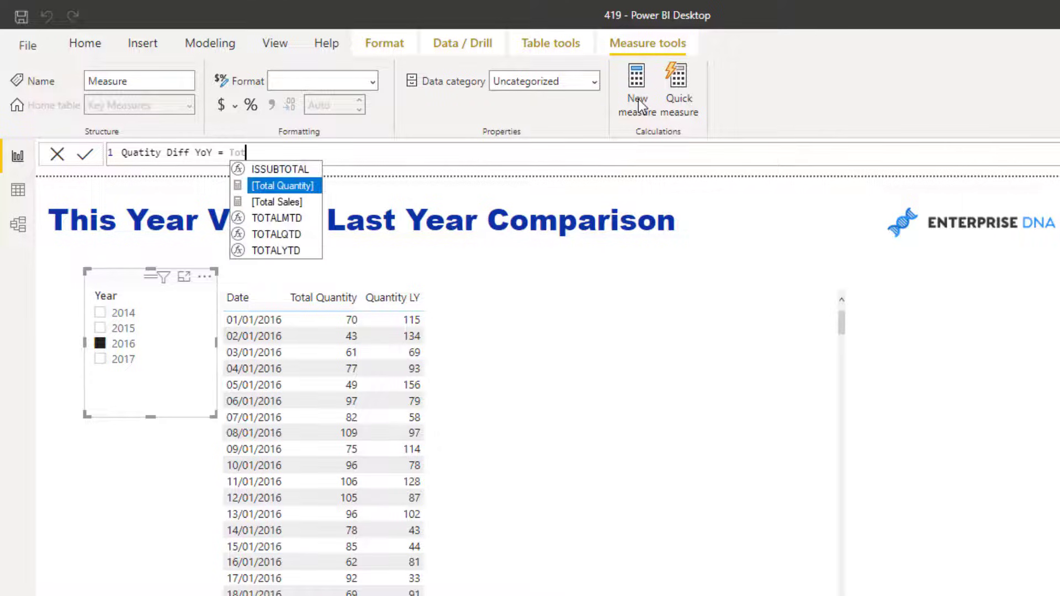
{"action": "key", "text": "Tab"}
{"action": "type", "text": "- "}
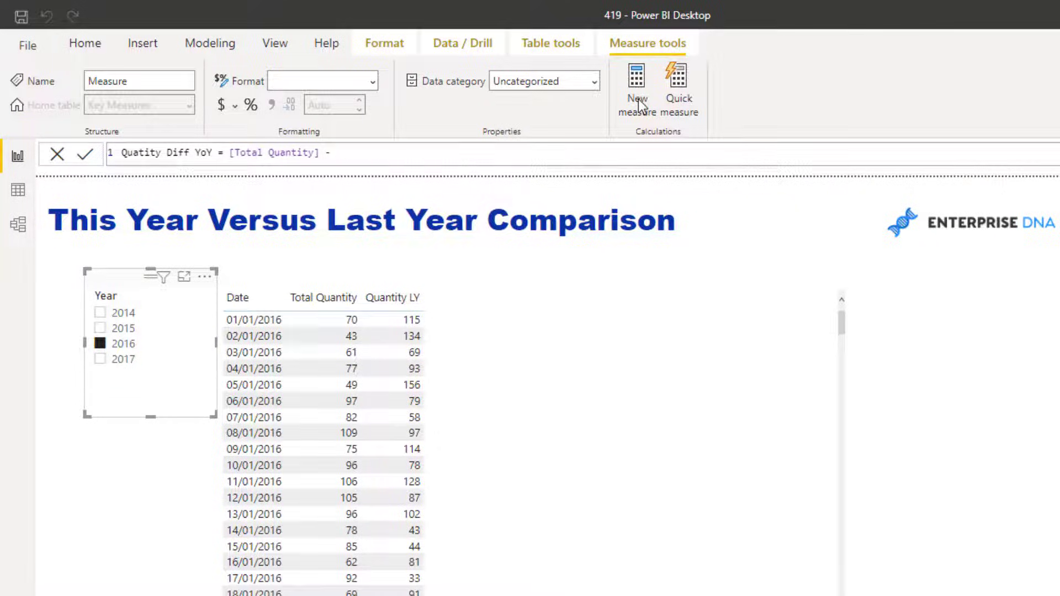
{"action": "type", "text": "Qua"}
{"action": "key", "text": "Tab"}
{"action": "key", "text": "Return"}
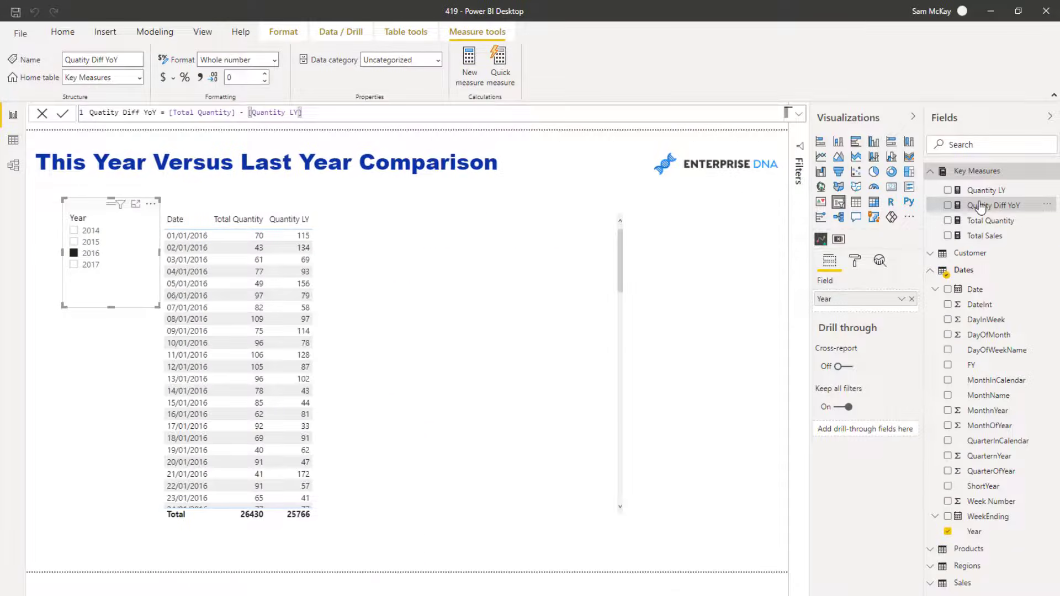
Step: Add Quatity Diff YoY as a table column and filter the Year slicer to 2016
{"action": "left_click_drag", "start_coordinate": [978, 206], "coordinate": [442, 294]}
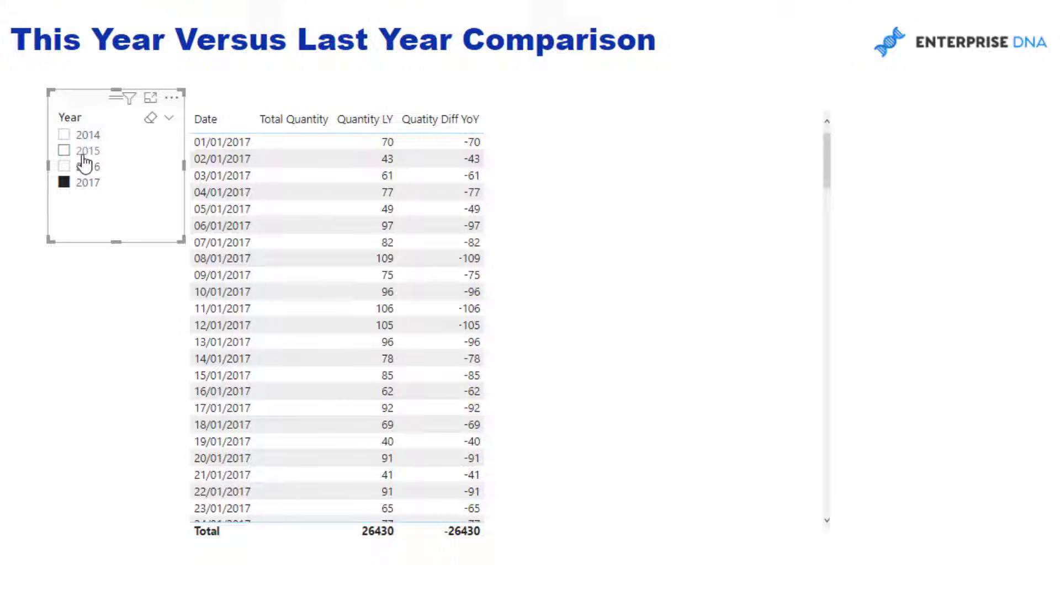
{"action": "left_click", "coordinate": [65, 167]}
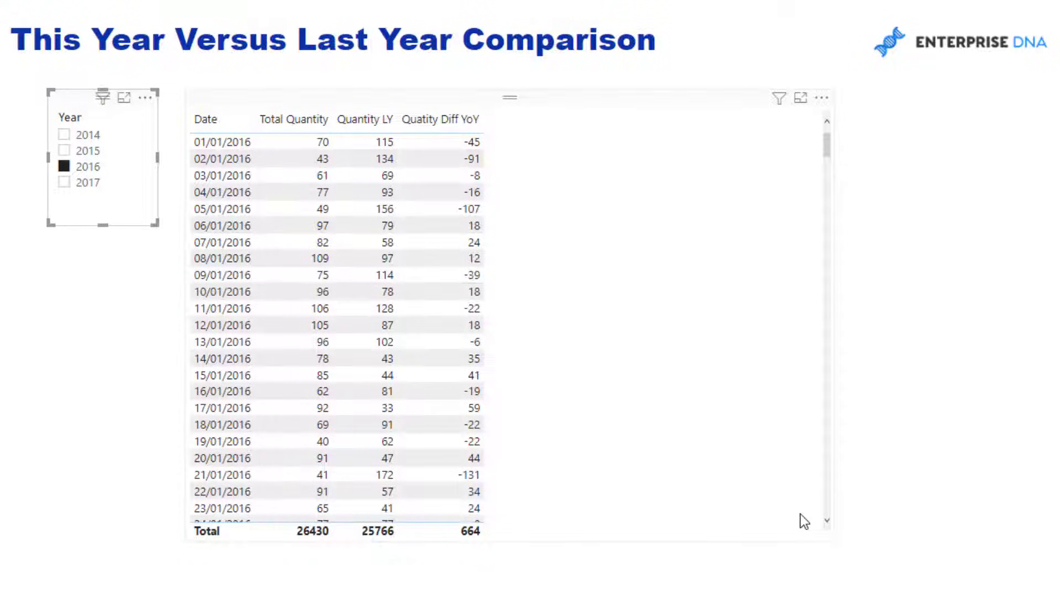
Step: Shrink the table and paste a copy beside it keeping only Date and Quatity Diff YoY
{"action": "left_click_drag", "start_coordinate": [831, 541], "coordinate": [756, 386]}
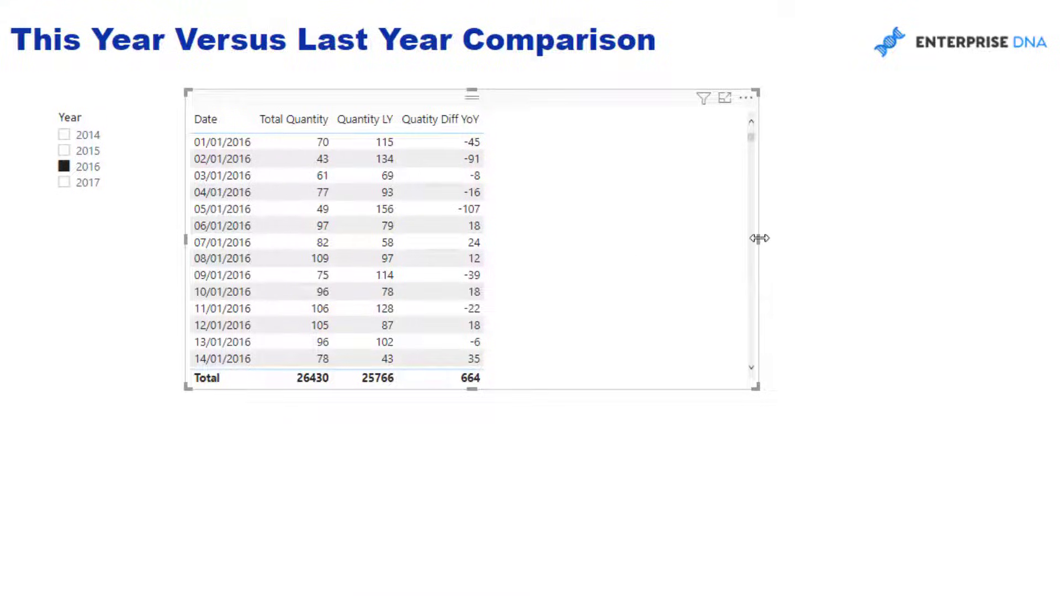
{"action": "left_click_drag", "start_coordinate": [759, 240], "coordinate": [586, 242]}
{"action": "left_click", "coordinate": [479, 101]}
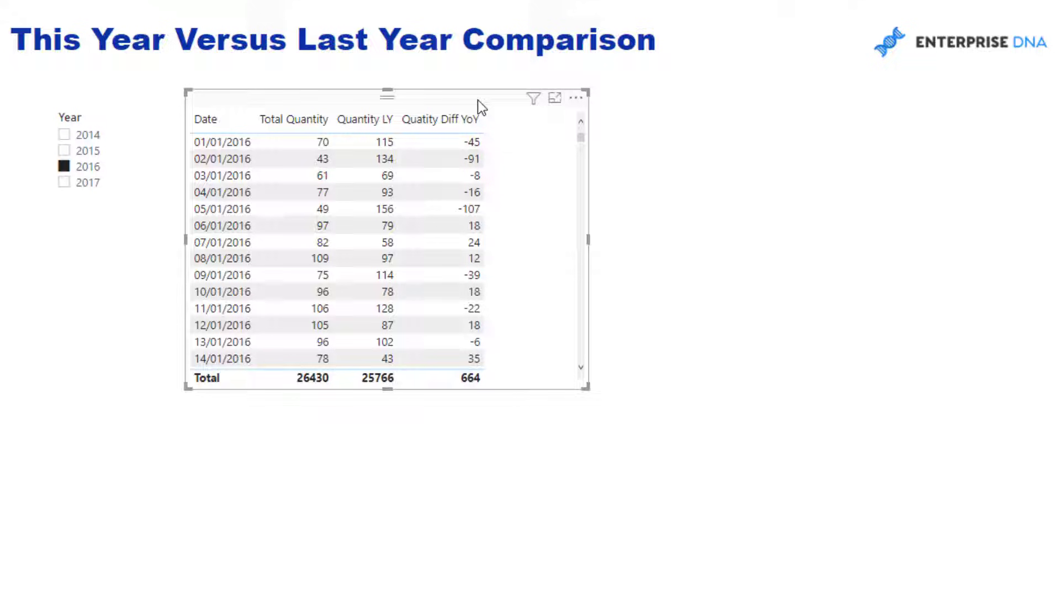
{"action": "key", "text": "ctrl+c"}
{"action": "key", "text": "ctrl+v"}
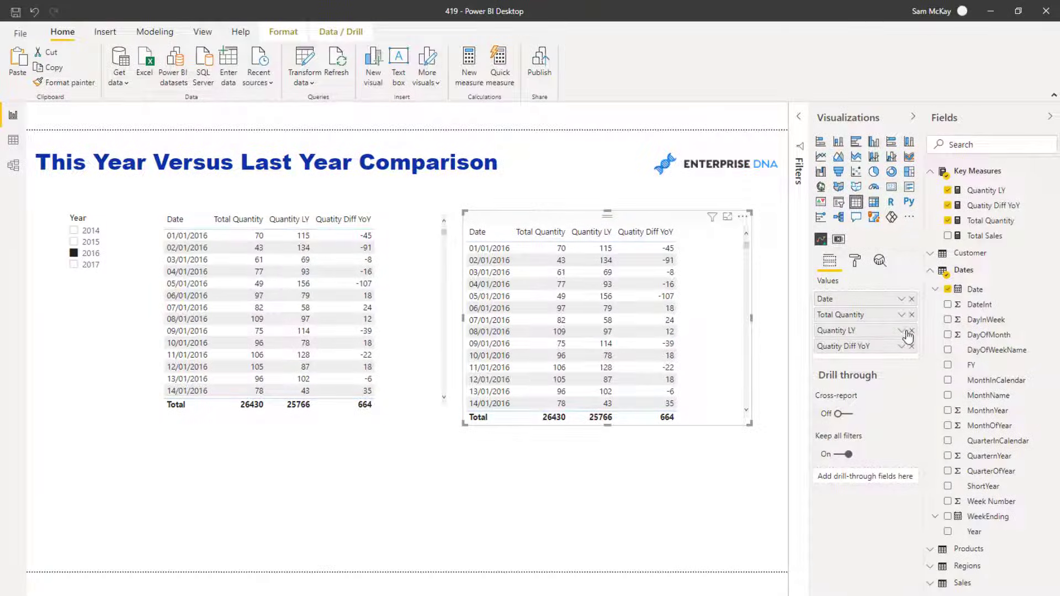
{"action": "left_click", "coordinate": [911, 316]}
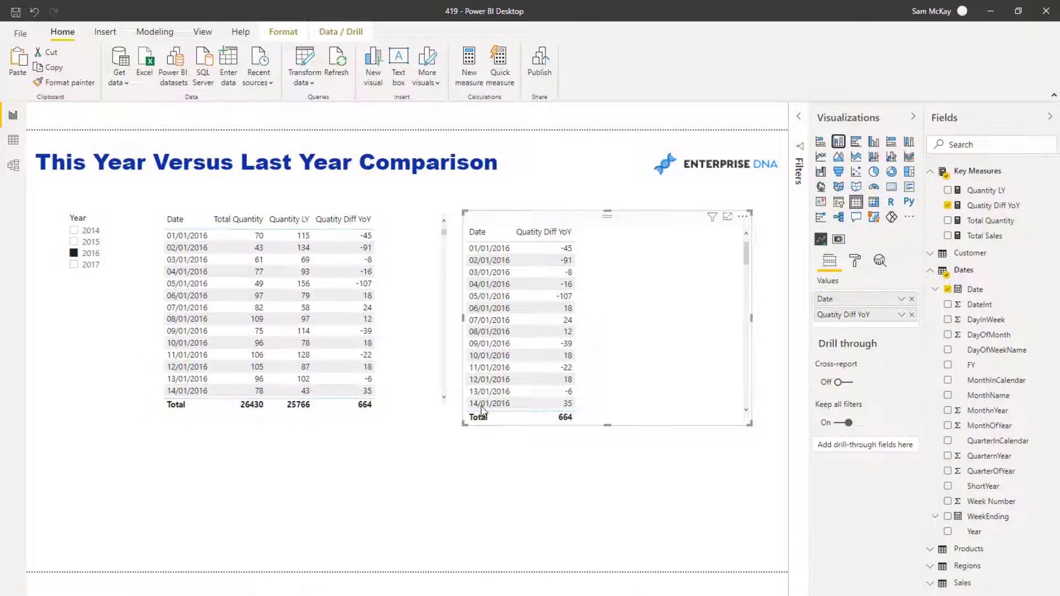
Step: Shorten the Quatity Diff YoY by Date chart and drop MonthInCalendar onto the canvas
{"action": "left_click_drag", "start_coordinate": [464, 426], "coordinate": [463, 335]}
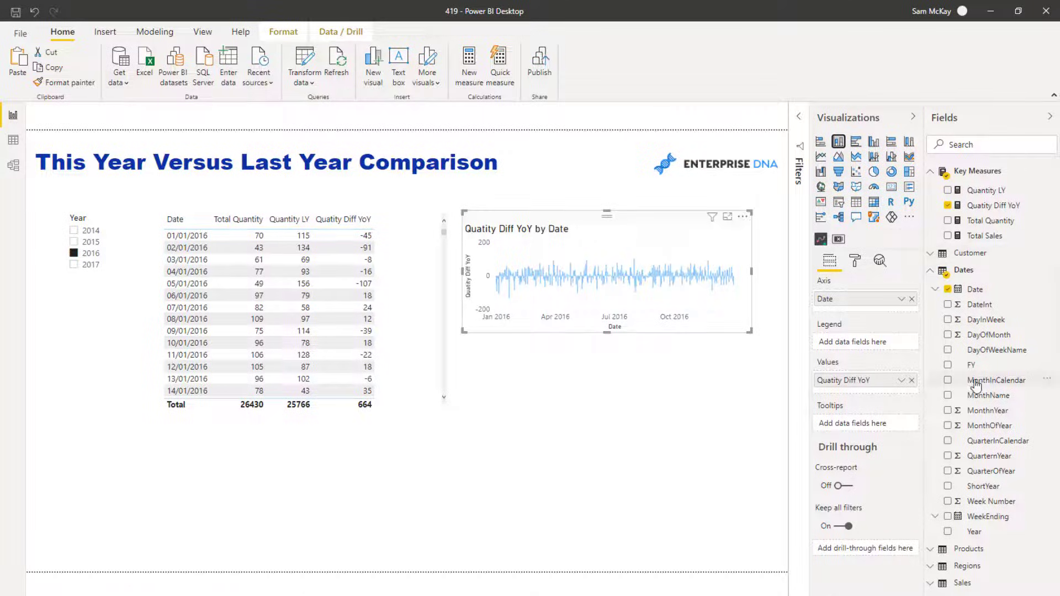
{"action": "left_click_drag", "start_coordinate": [977, 384], "coordinate": [91, 343]}
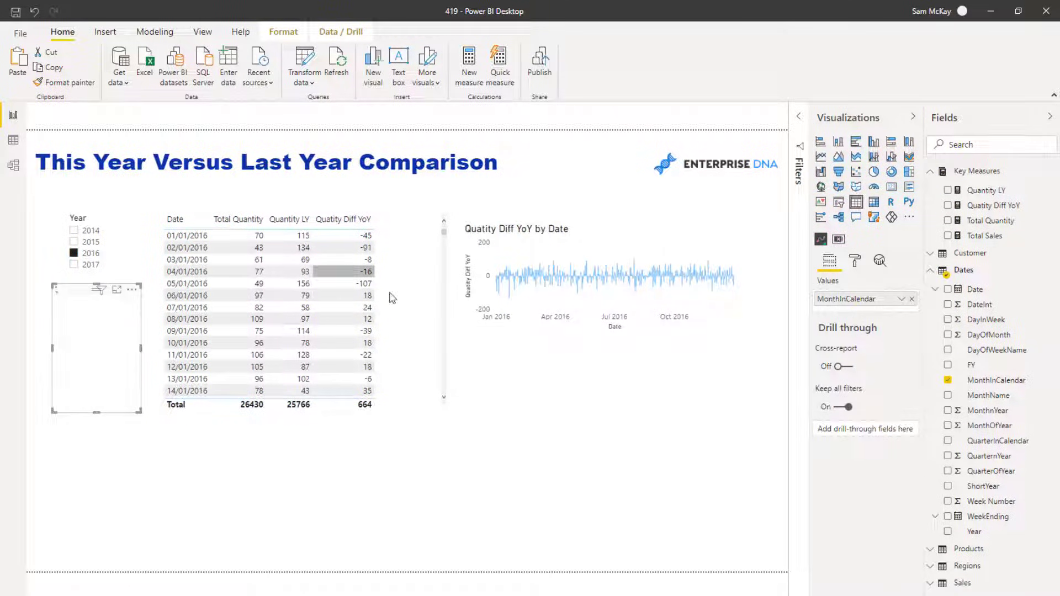
Step: Make the new visual a MonthInCalendar slicer aligned under Year and filter to May 2016
{"action": "left_click", "coordinate": [839, 218]}
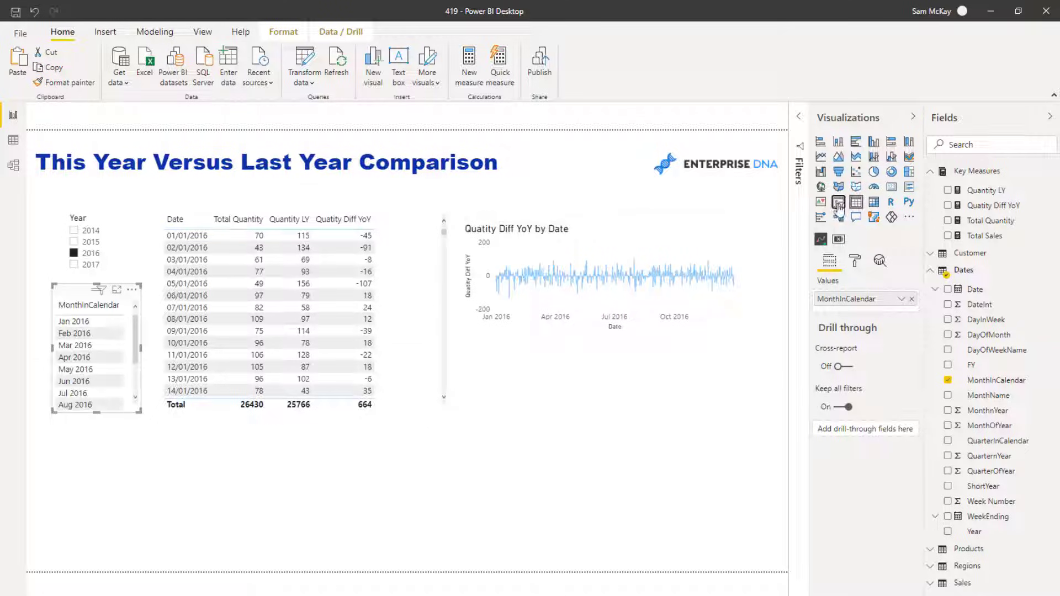
{"action": "left_click_drag", "start_coordinate": [139, 412], "coordinate": [142, 446]}
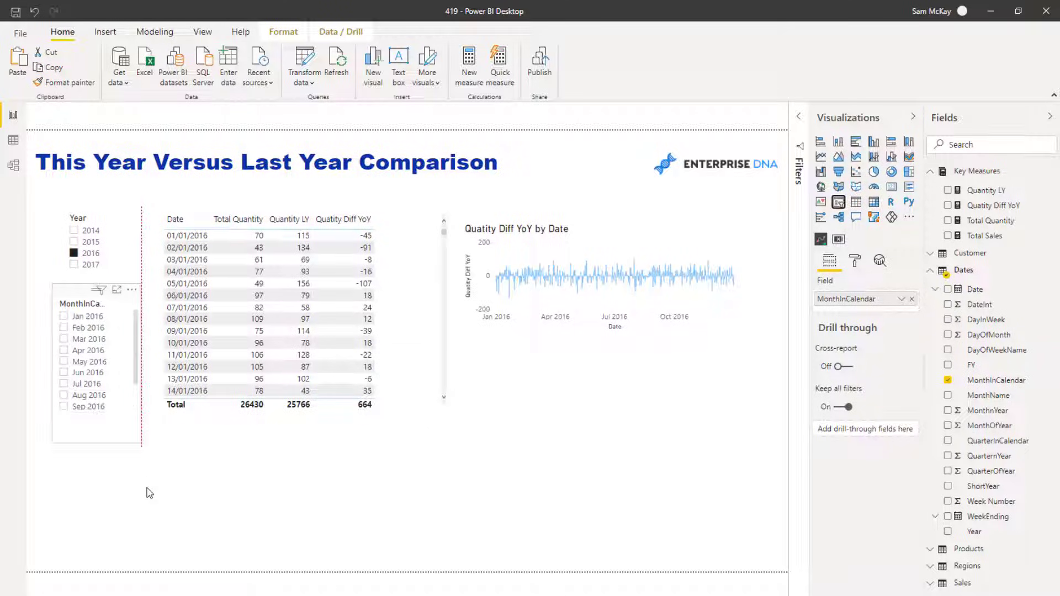
{"action": "left_click", "coordinate": [91, 249]}
{"action": "mouse_move", "coordinate": [87, 206]}
{"action": "left_mouse_down"}
{"action": "mouse_move", "coordinate": [71, 205]}
{"action": "mouse_move", "coordinate": [76, 199]}
{"action": "left_mouse_up"}
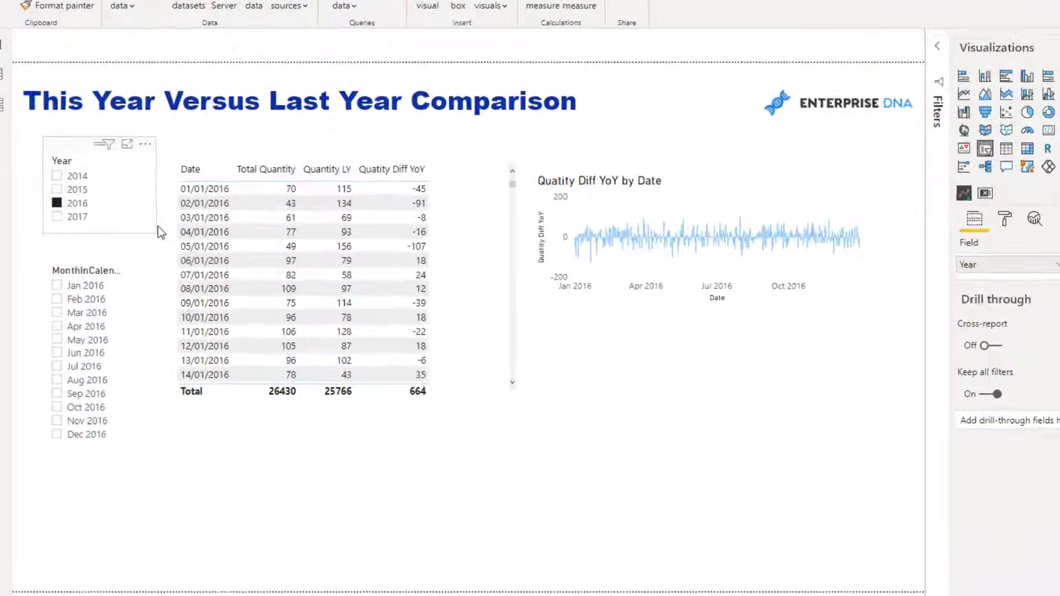
{"action": "left_click", "coordinate": [87, 304]}
{"action": "left_click_drag", "start_coordinate": [173, 212], "coordinate": [184, 213]}
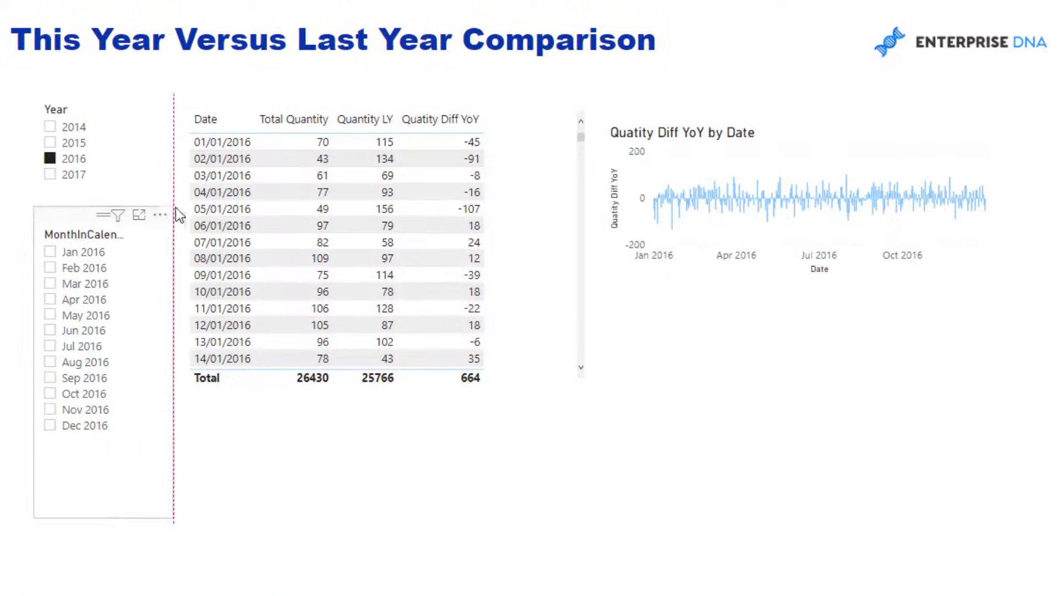
{"action": "left_click", "coordinate": [50, 313]}
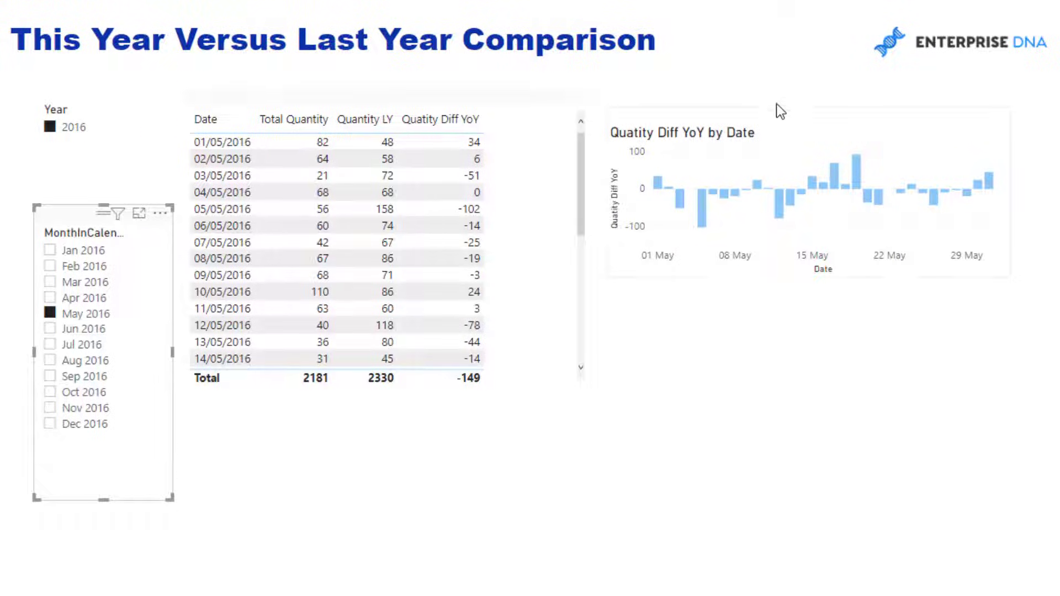
{"action": "left_click", "coordinate": [791, 120]}
Step: Duplicate the difference chart below and put MonthInCalendar on its axis instead of Date
{"action": "key", "text": "ctrl+c"}
{"action": "key", "text": "ctrl+v"}
{"action": "left_click_drag", "start_coordinate": [793, 133], "coordinate": [787, 296]}
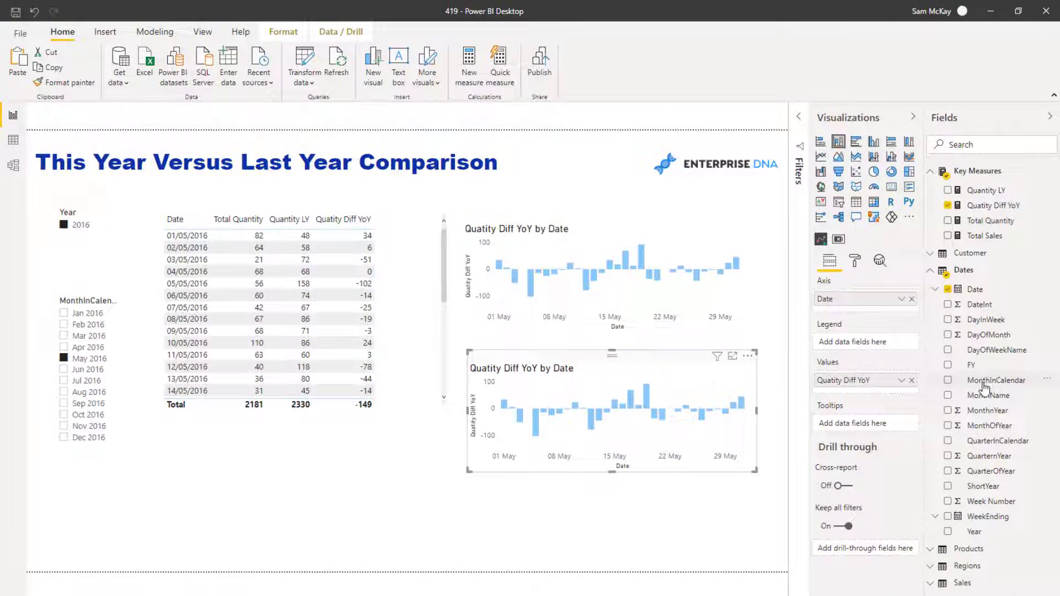
{"action": "left_click_drag", "start_coordinate": [953, 380], "coordinate": [866, 313]}
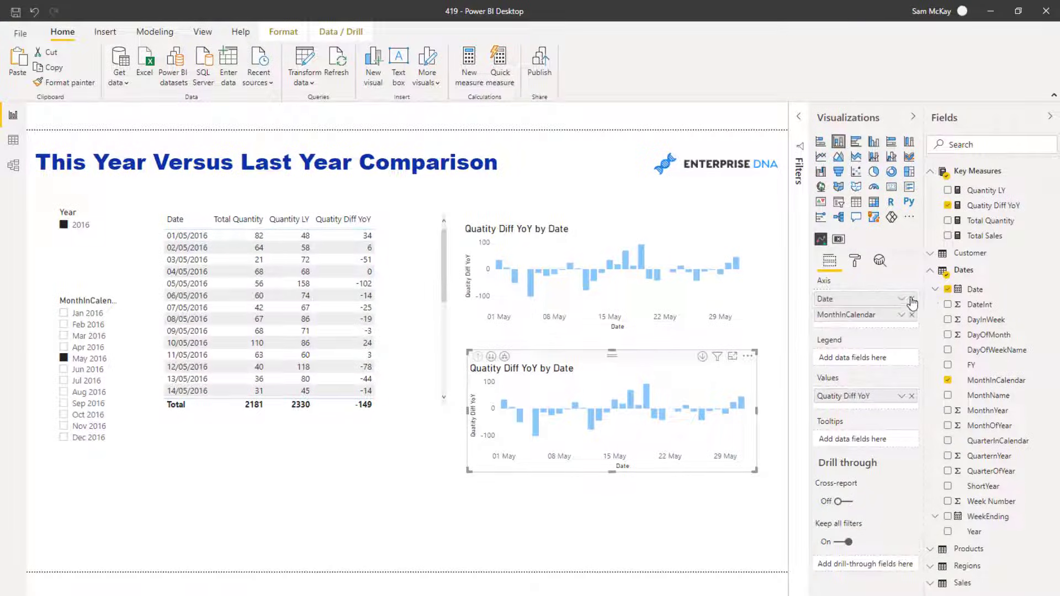
{"action": "left_click", "coordinate": [912, 299]}
Step: Clear the May 2016 filter so the monthly chart spans all of 2016
{"action": "left_click", "coordinate": [78, 291]}
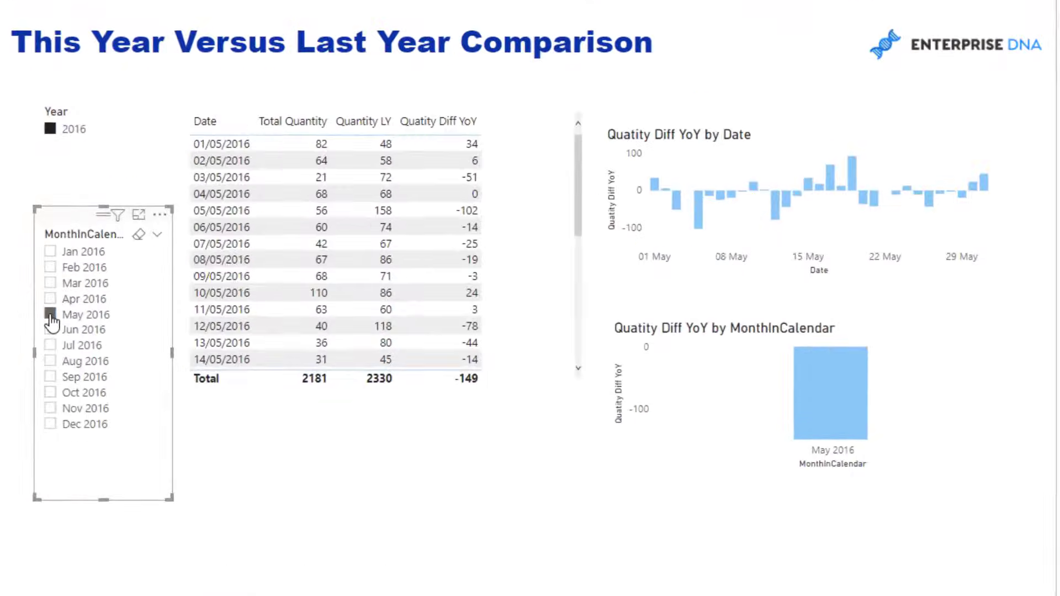
{"action": "left_click", "coordinate": [64, 358]}
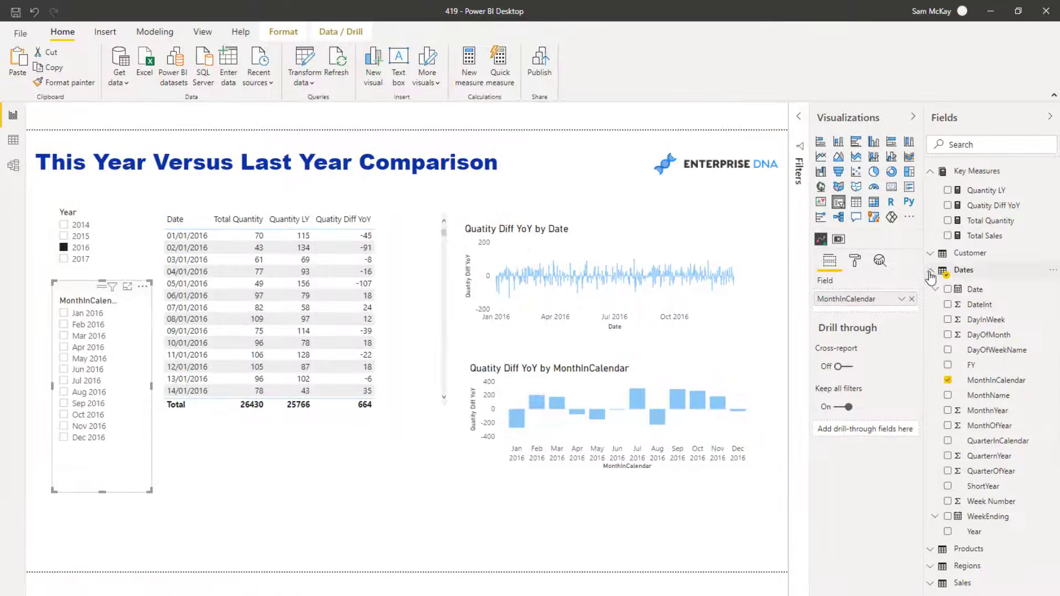
Step: Collapse the Dates fields, view the Quantity LY DAX, and switch to the Enterprise DNA Forum browser
{"action": "left_click", "coordinate": [932, 271]}
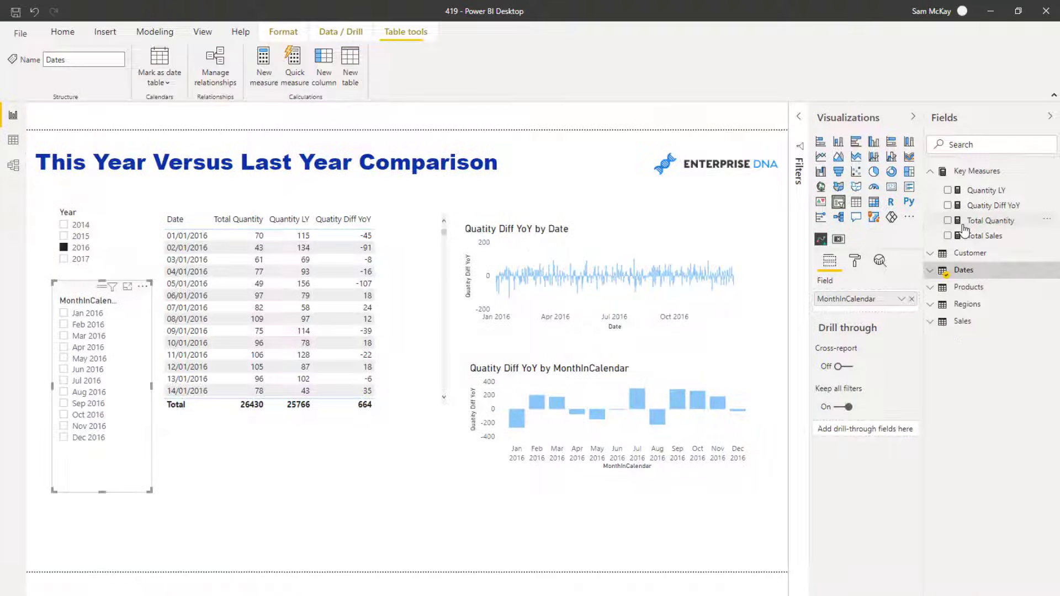
{"action": "left_click", "coordinate": [986, 191]}
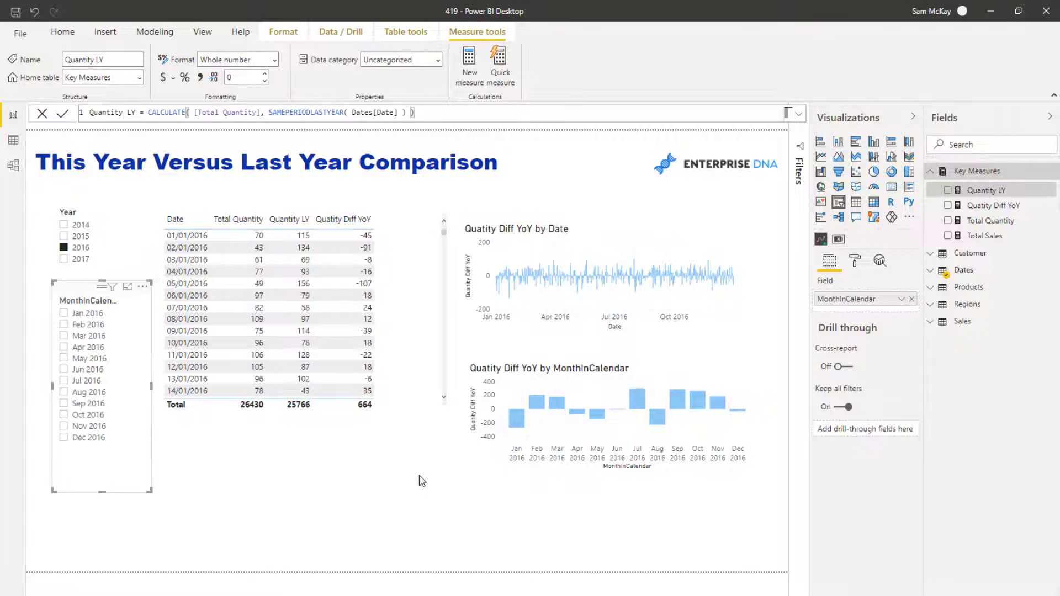
{"action": "mouse_move", "coordinate": [200, 591]}
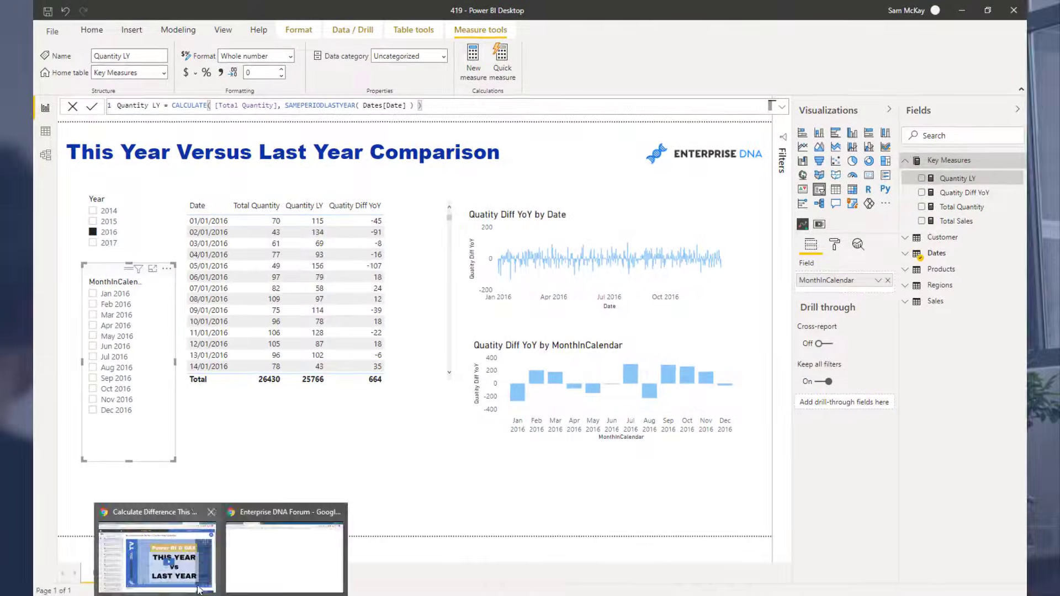
{"action": "left_click", "coordinate": [285, 559]}
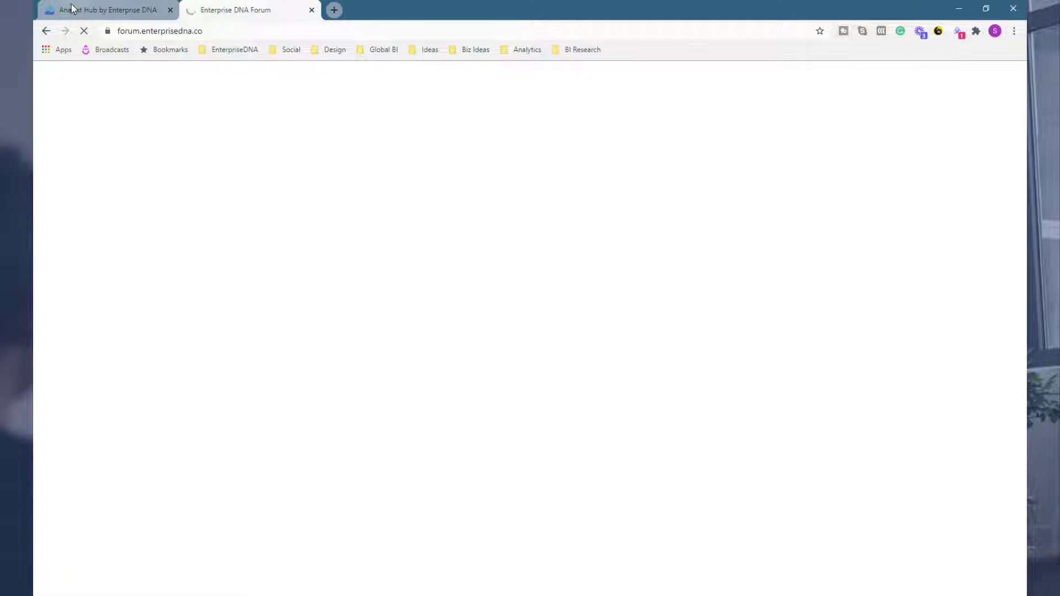
Step: Go to the Analyst Hub personal documents list and clear the search to show all documents
{"action": "left_click", "coordinate": [71, 9]}
{"action": "left_click", "coordinate": [264, 31]}
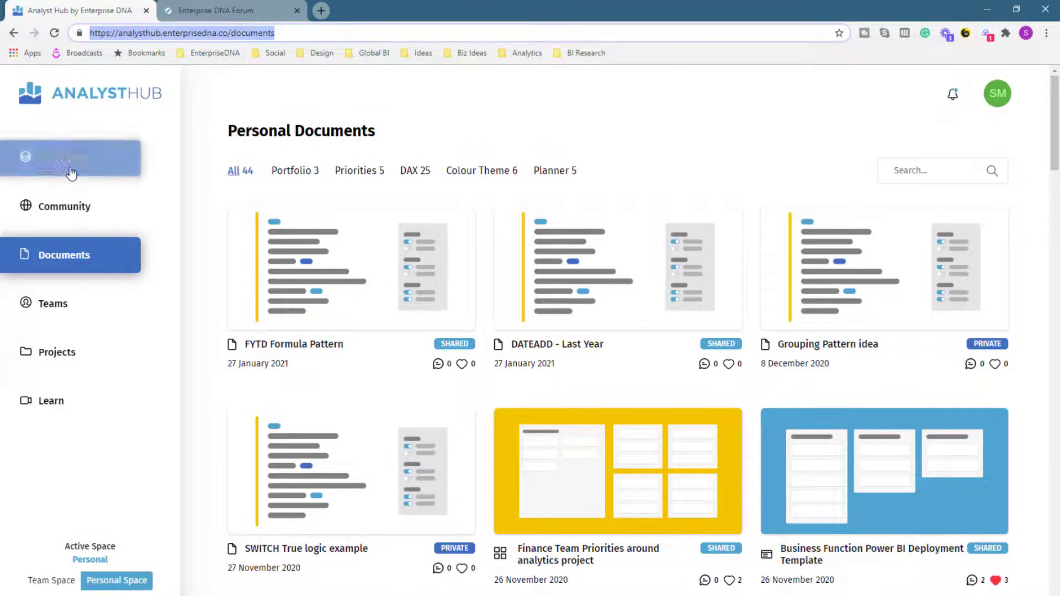
{"action": "left_click", "coordinate": [67, 158]}
{"action": "left_click", "coordinate": [63, 256]}
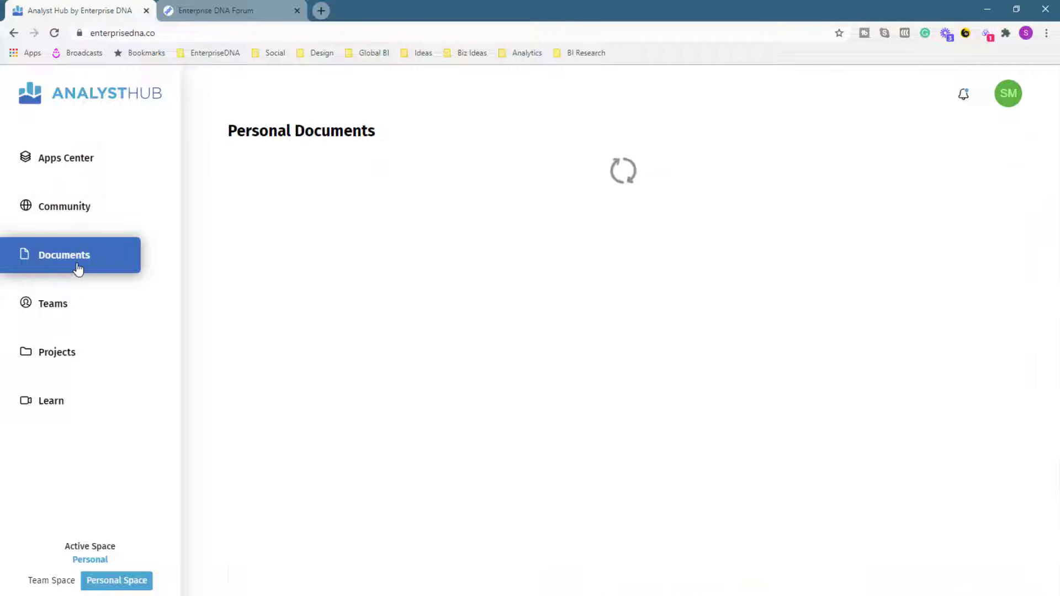
{"action": "left_click", "coordinate": [908, 131]}
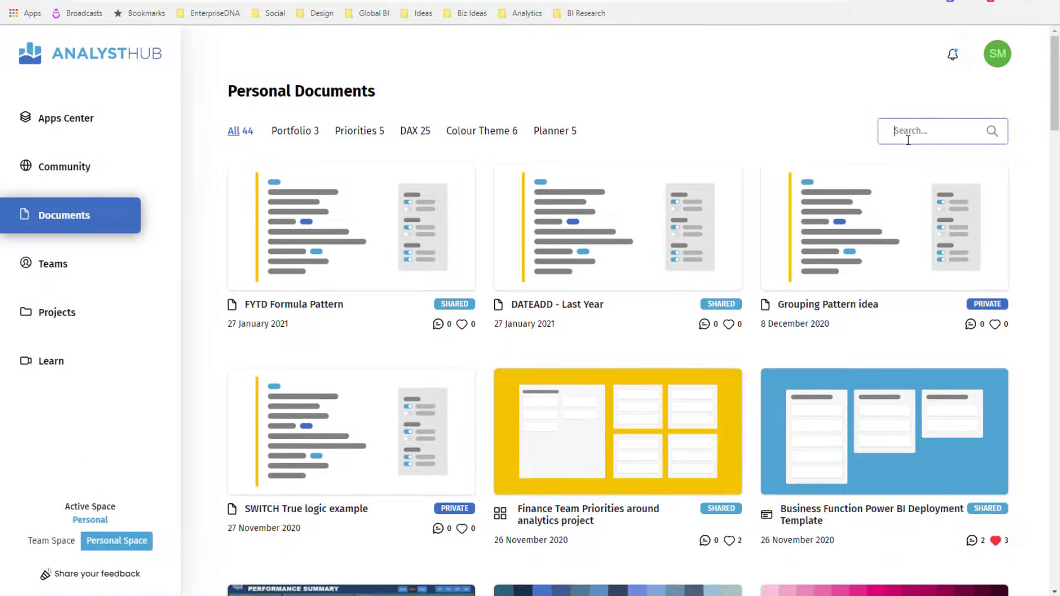
{"action": "type", "text": "DATEADD"}
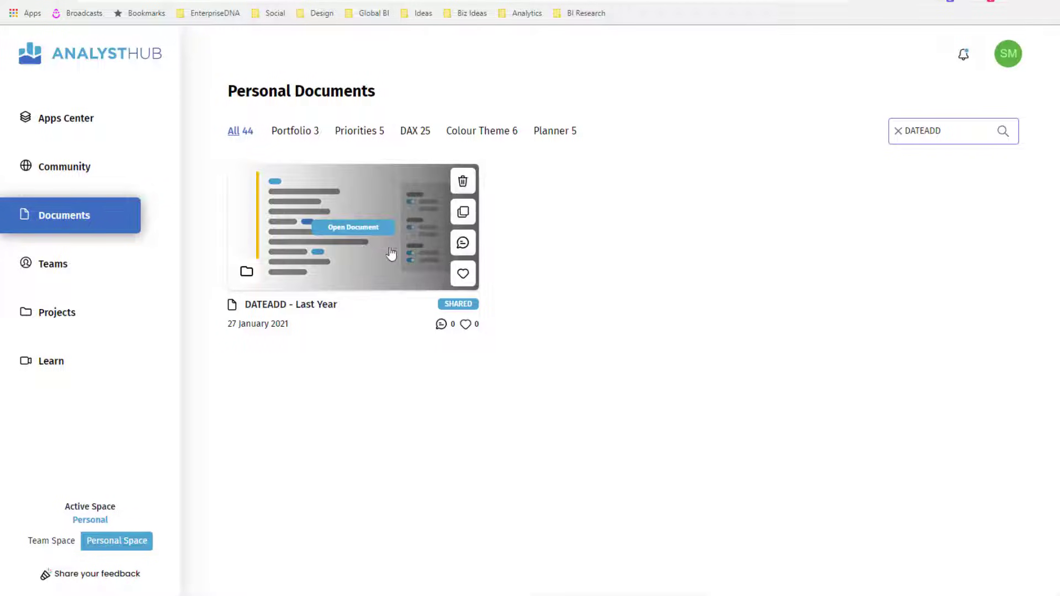
{"action": "key", "text": "ctrl+a"}
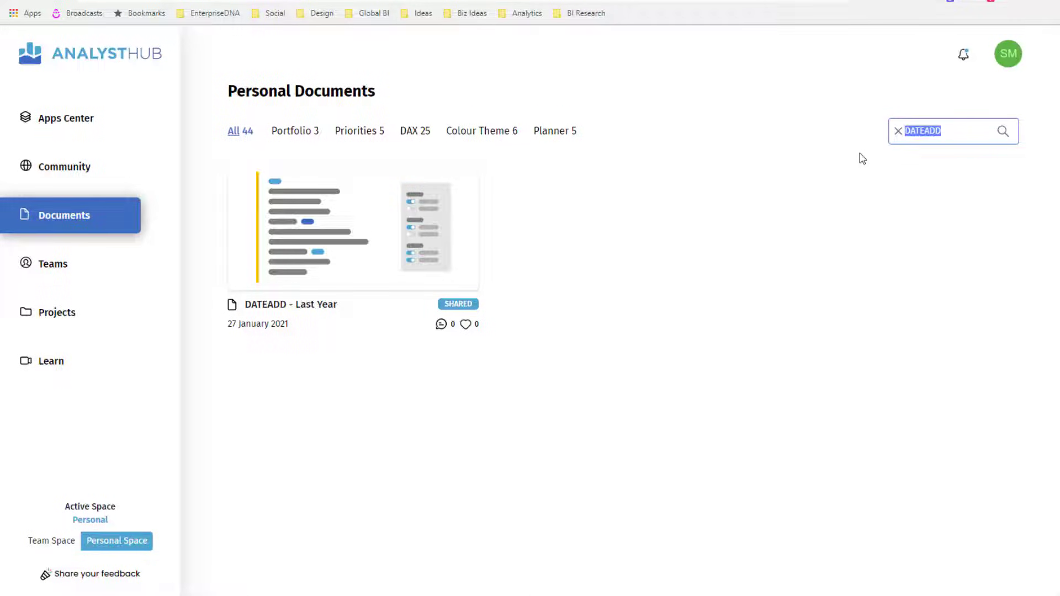
{"action": "key", "text": "BackSpace"}
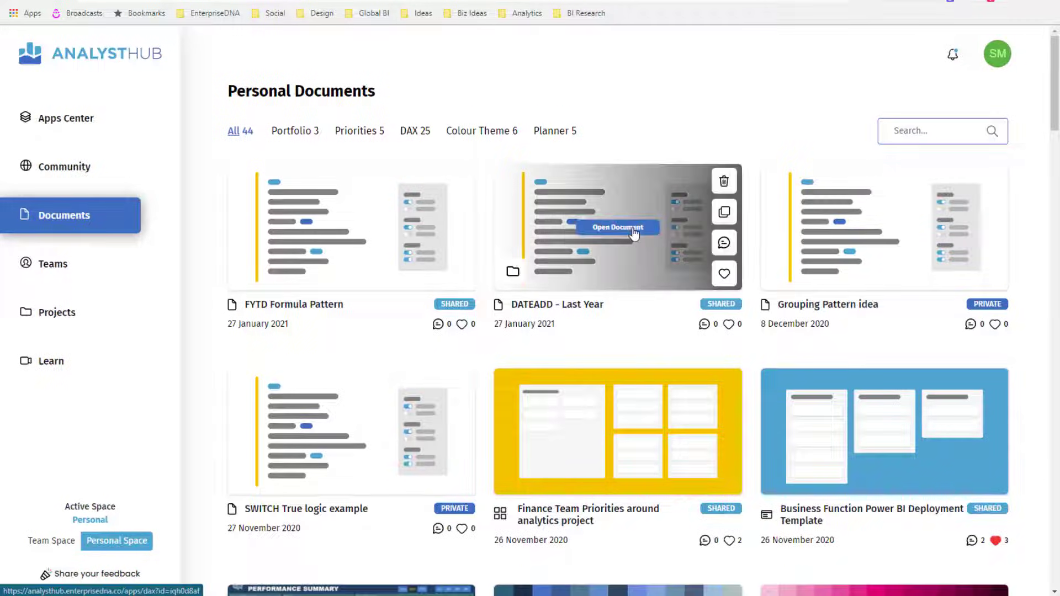
Step: Open the DATEADD - Last Year document, copy its DAX code and return to Power BI Desktop
{"action": "left_click", "coordinate": [634, 239]}
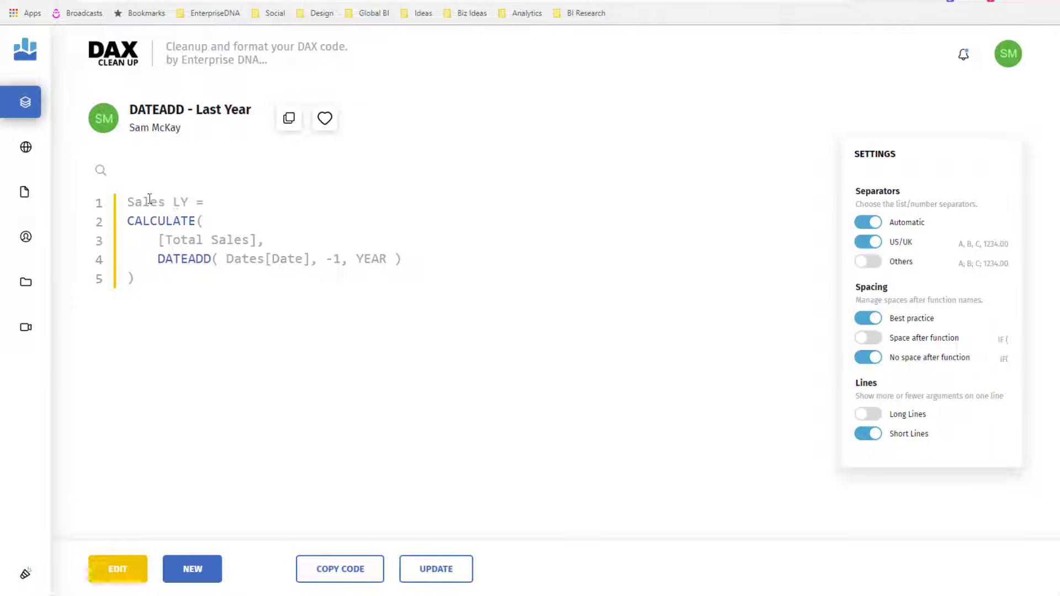
{"action": "left_click_drag", "start_coordinate": [142, 201], "coordinate": [191, 201]}
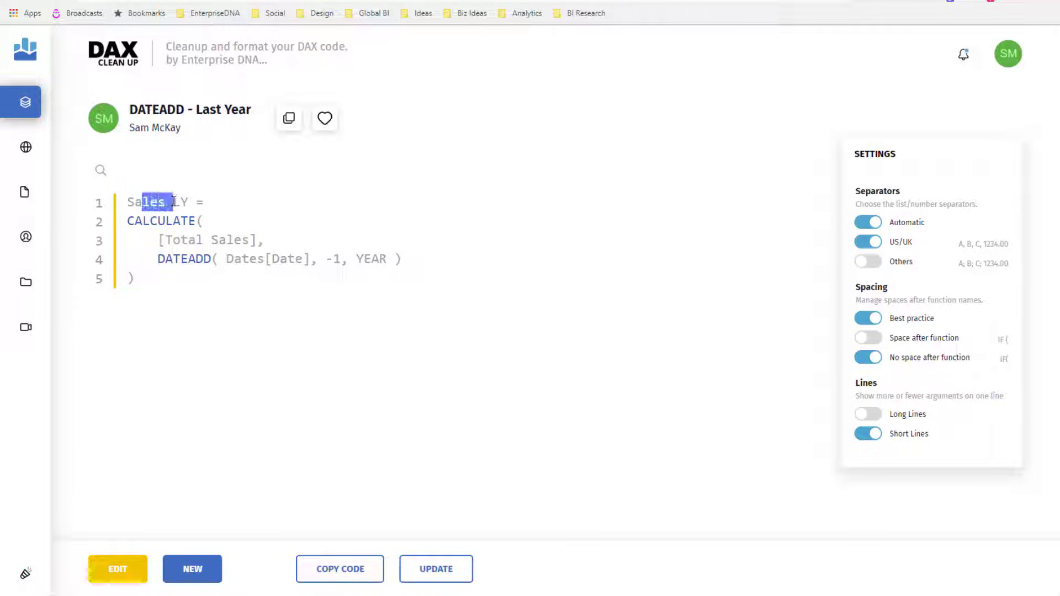
{"action": "left_click", "coordinate": [361, 572]}
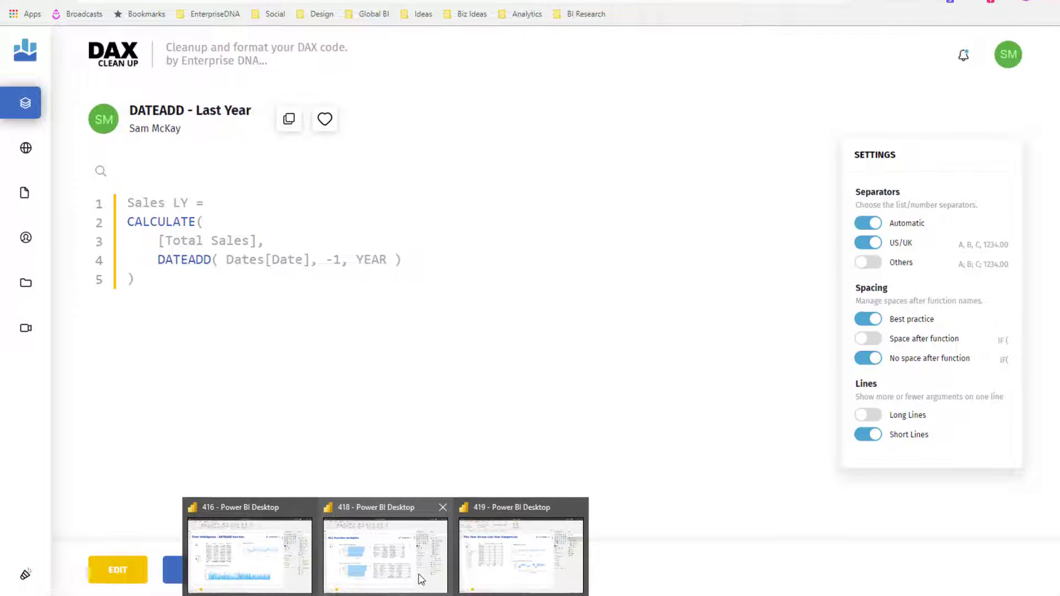
{"action": "left_click", "coordinate": [521, 570]}
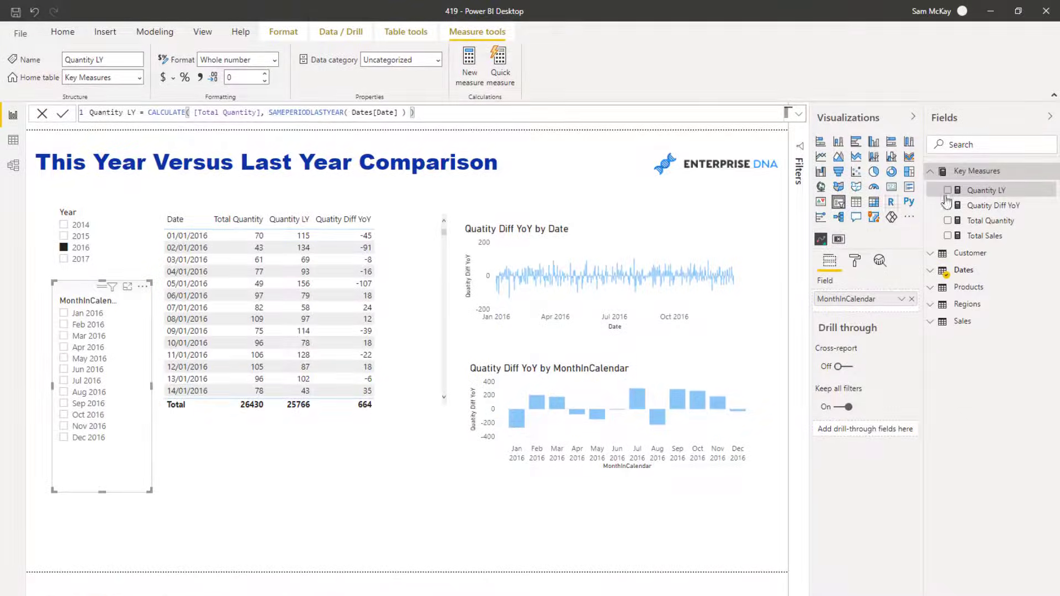
Step: Create a new measure from the pasted DATEADD code and rename Sales LY to Quantity Last Year
{"action": "left_click", "coordinate": [993, 205]}
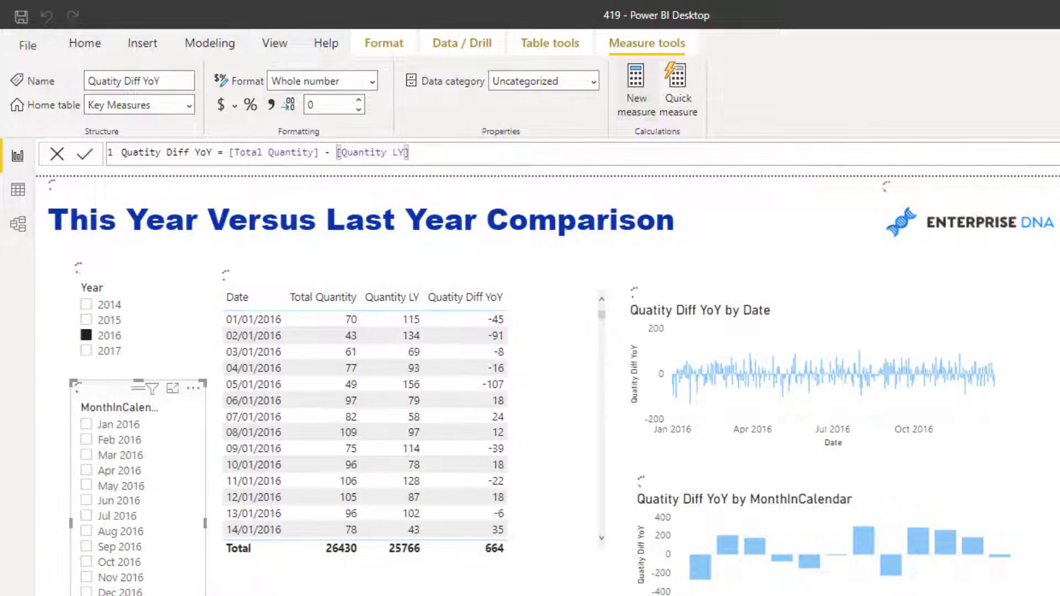
{"action": "left_click", "coordinate": [637, 89]}
{"action": "type", "text": "Sales LY = CALCULATE(     [Total Sales],     DATEADD( Dates[Date], -1, YEAR ) )"}
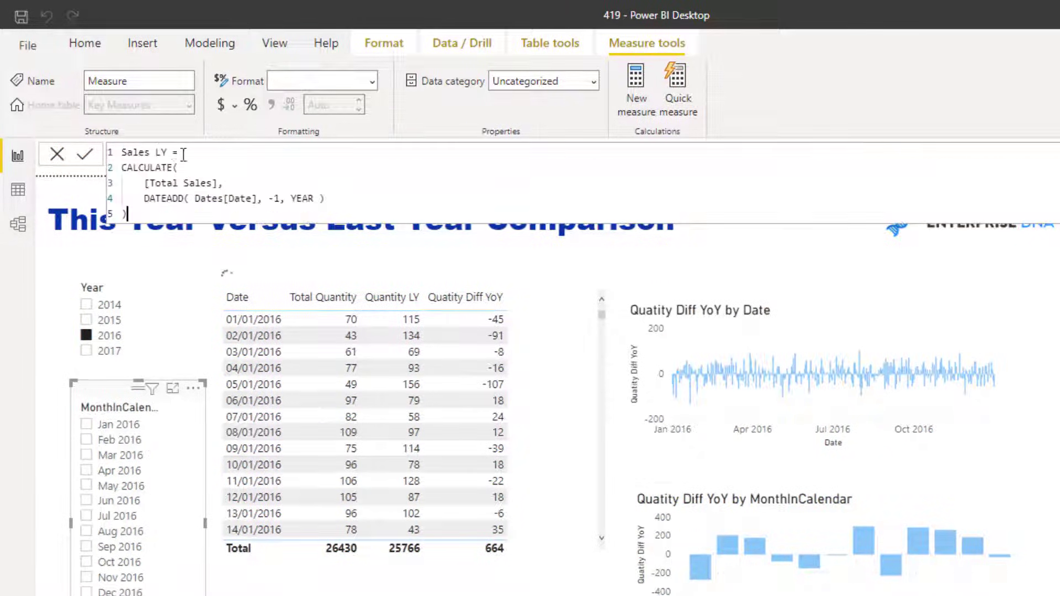
{"action": "double_click", "coordinate": [137, 151]}
{"action": "type", "text": "Quantity"}
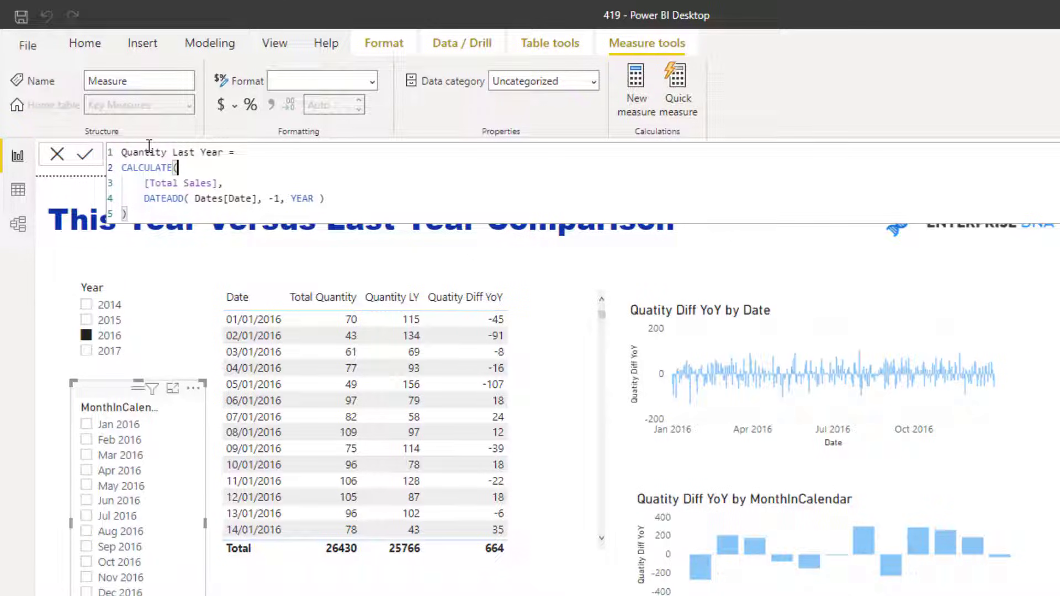
Step: Replace [Total Sales] with [Total Quantity] and commit the Quantity Last Year measure
{"action": "key", "text": "Down"}
{"action": "key", "text": "End"}
{"action": "key", "text": "ctrl+shift+Left"}
{"action": "key", "text": "ctrl+shift+Left"}
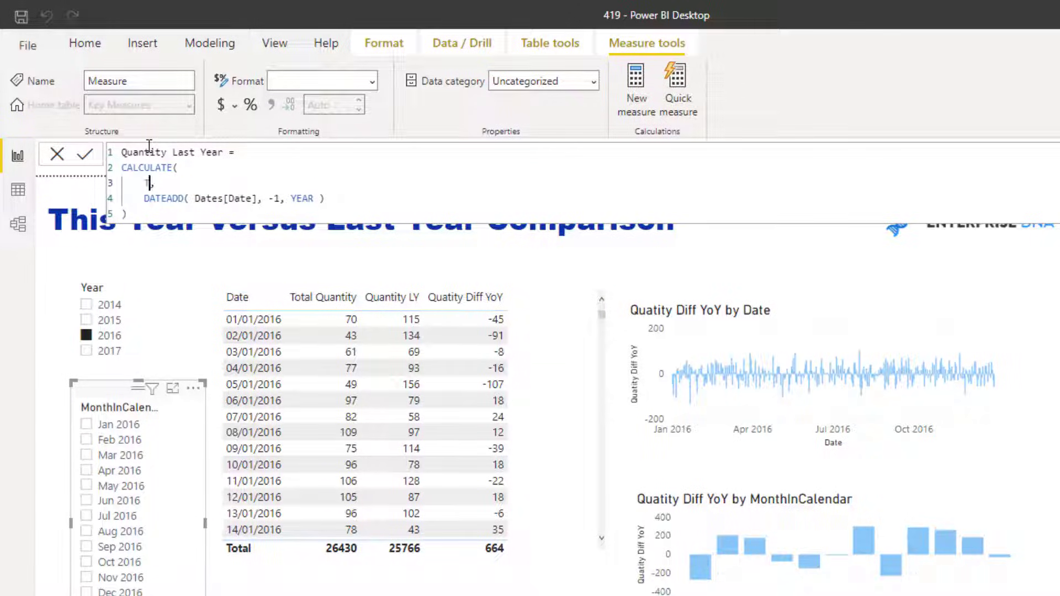
{"action": "type", "text": "To"}
{"action": "key", "text": "Down"}
{"action": "key", "text": "Tab"}
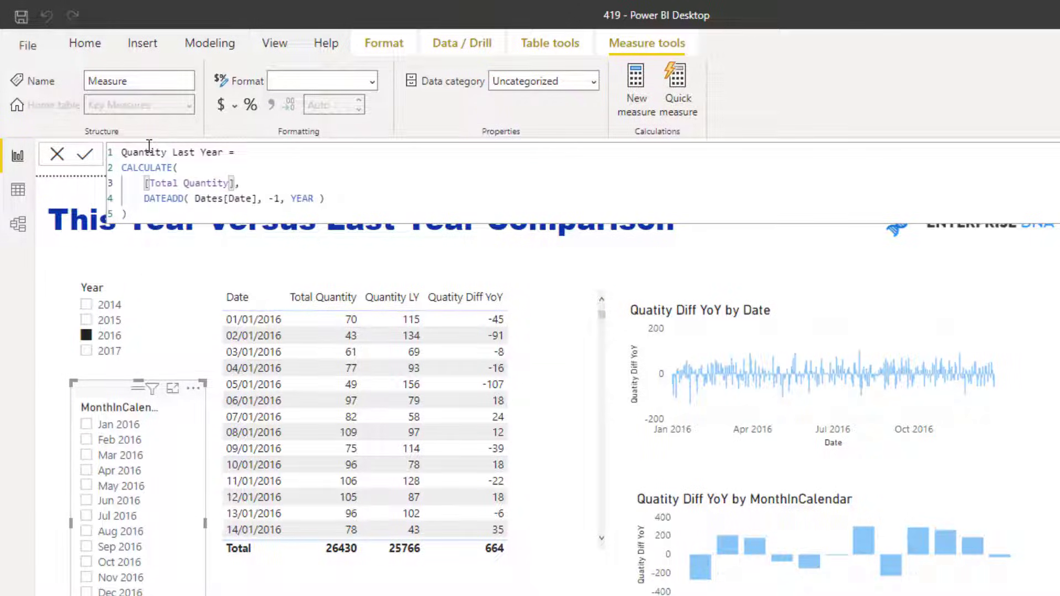
{"action": "key", "text": "Return"}
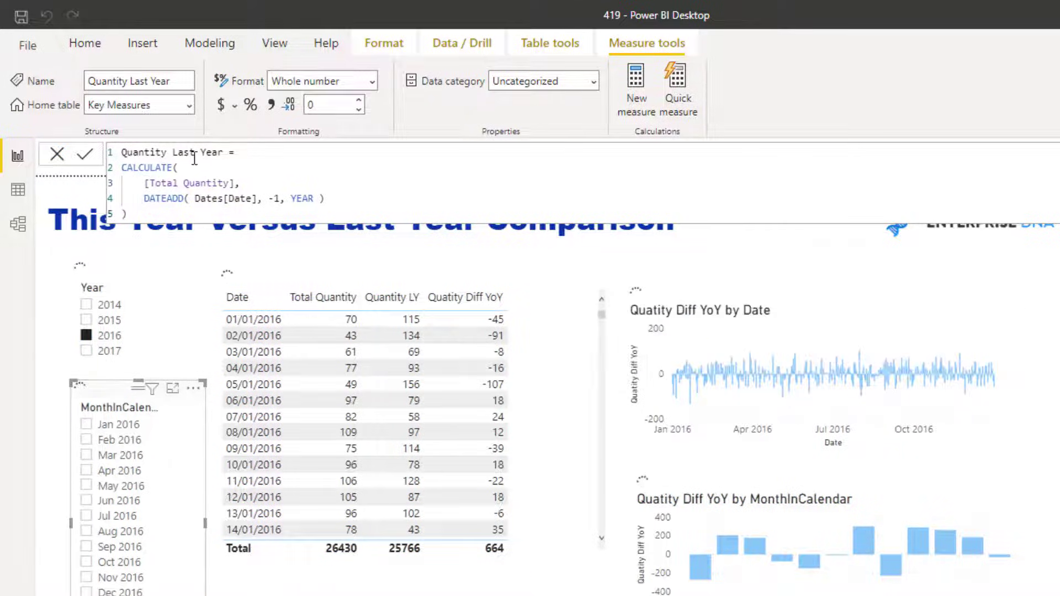
{"action": "mouse_move", "coordinate": [307, 315]}
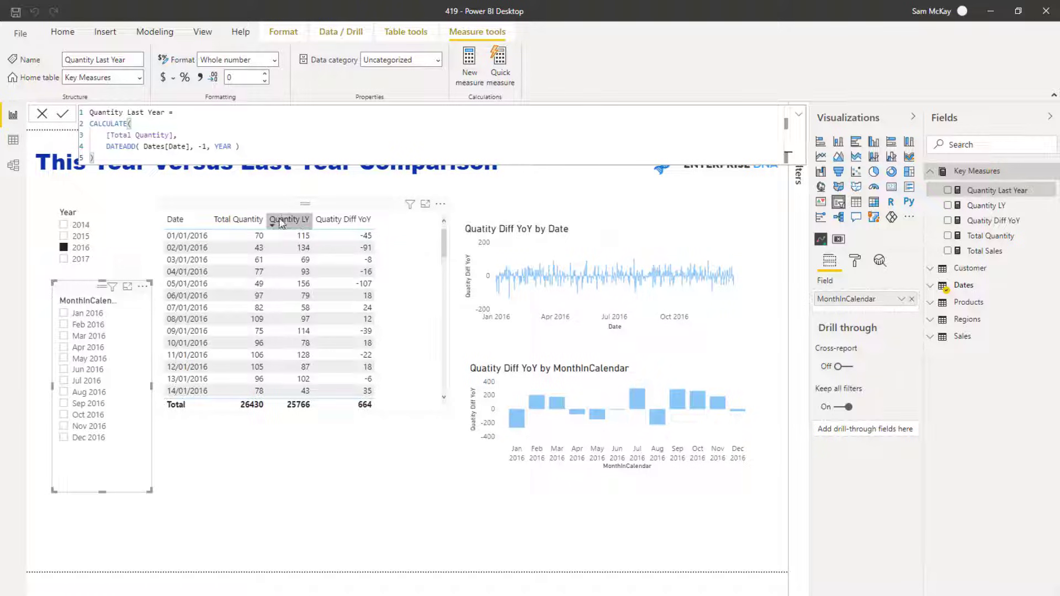
Step: Add Quantity Last Year as a column in the quantity table, matching Quantity LY at 25766
{"action": "left_click", "coordinate": [445, 421]}
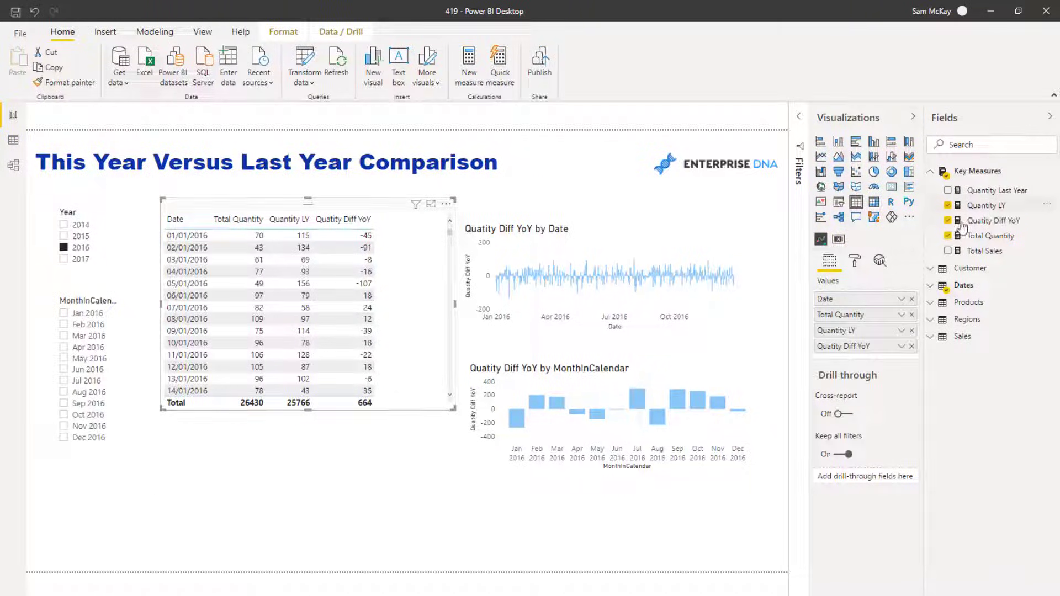
{"action": "left_click_drag", "start_coordinate": [996, 191], "coordinate": [407, 325]}
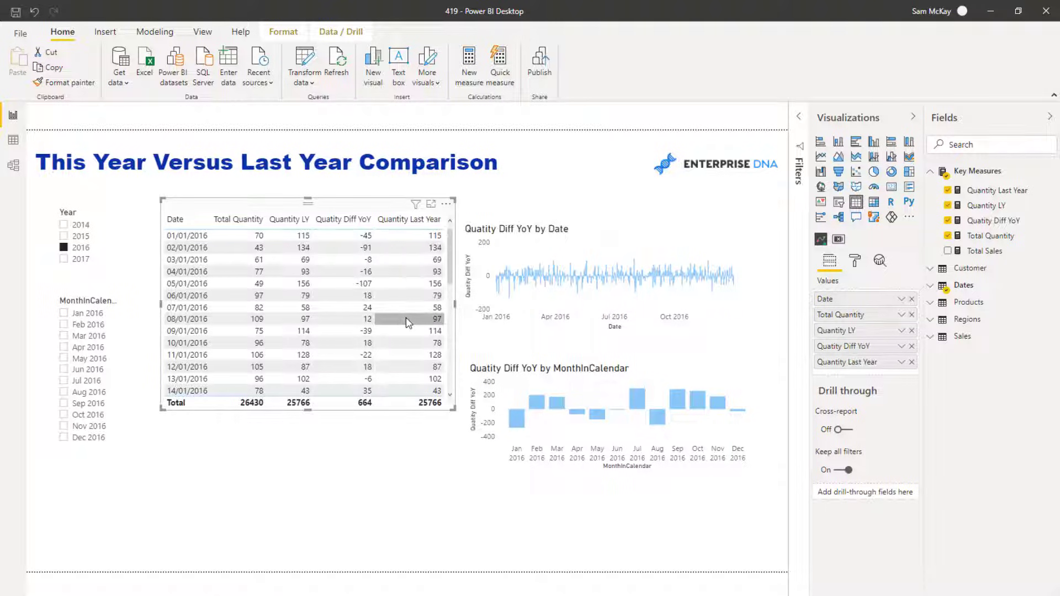
{"action": "left_click", "coordinate": [997, 191]}
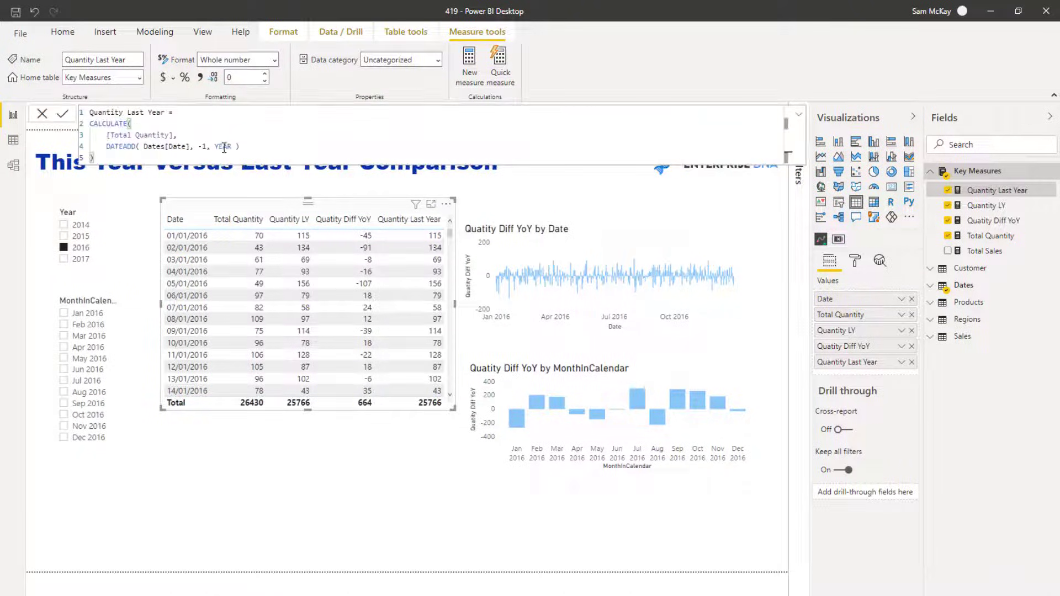
Step: Review the DATEADD YEAR interval options in the formula and keep YEAR
{"action": "double_click", "coordinate": [223, 147]}
{"action": "key", "text": "BackSpace"}
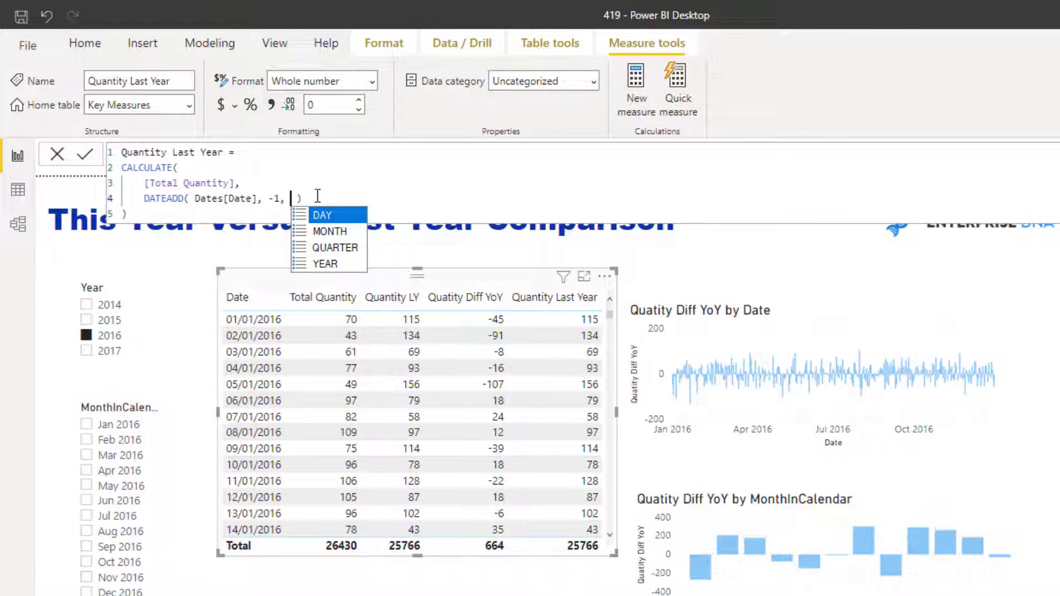
{"action": "type", "text": "YE"}
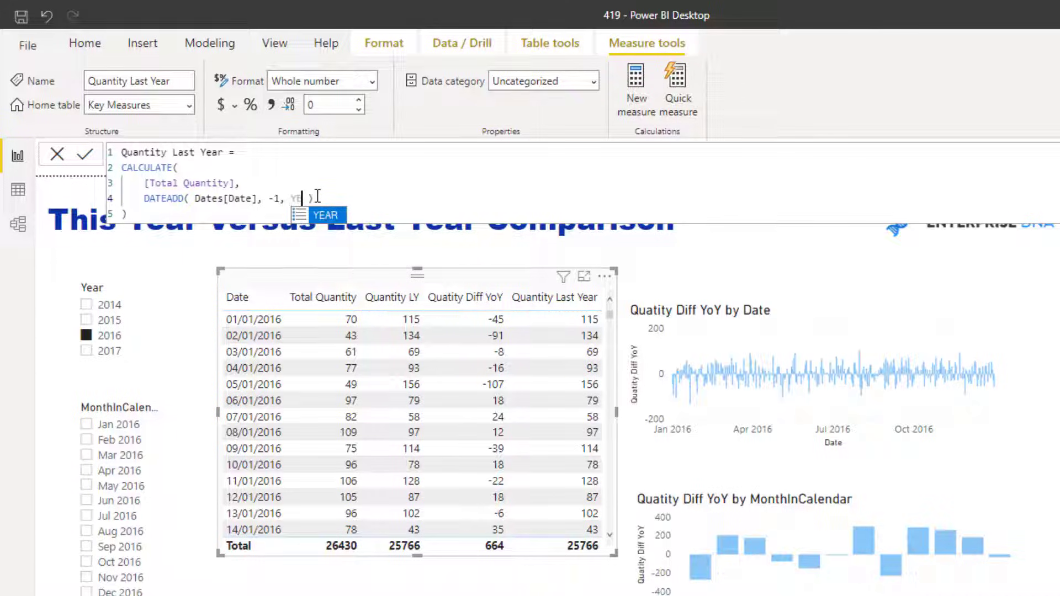
{"action": "type", "text": "A"}
{"action": "key", "text": "Tab"}
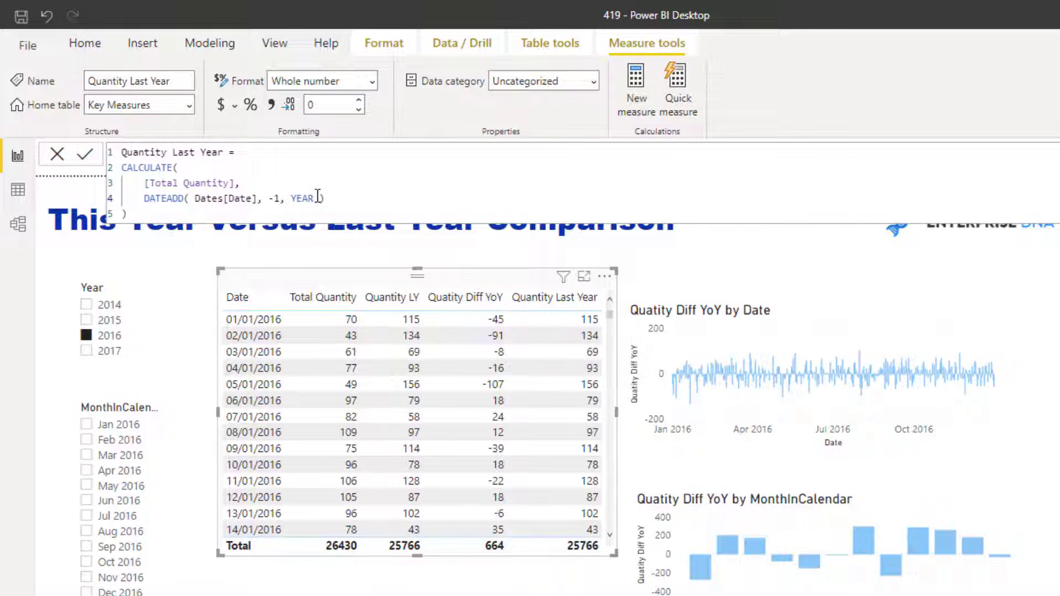
{"action": "left_click_drag", "start_coordinate": [180, 198], "coordinate": [298, 199]}
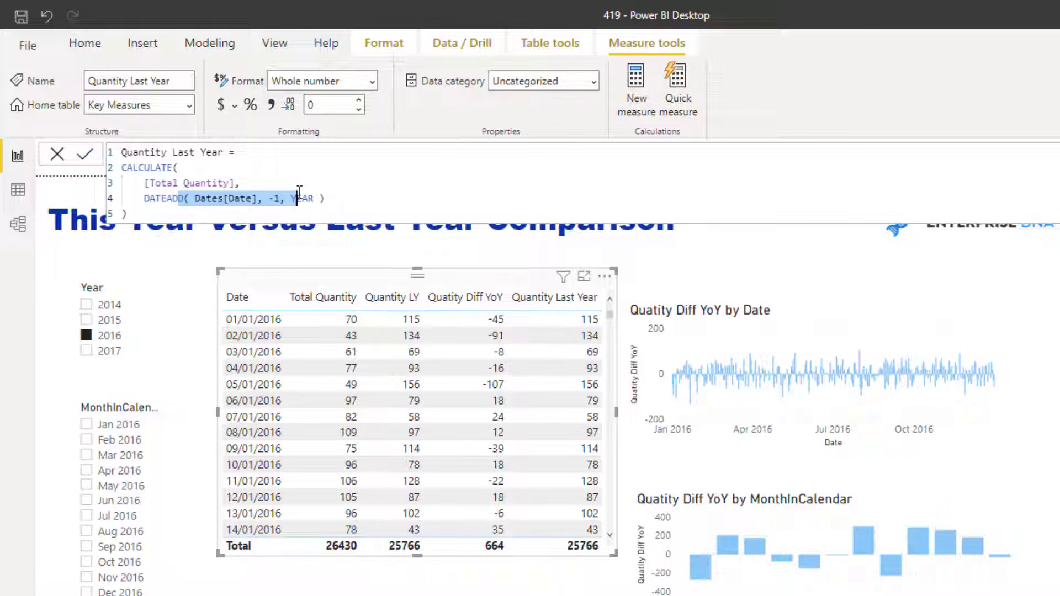
{"action": "left_click", "coordinate": [300, 198]}
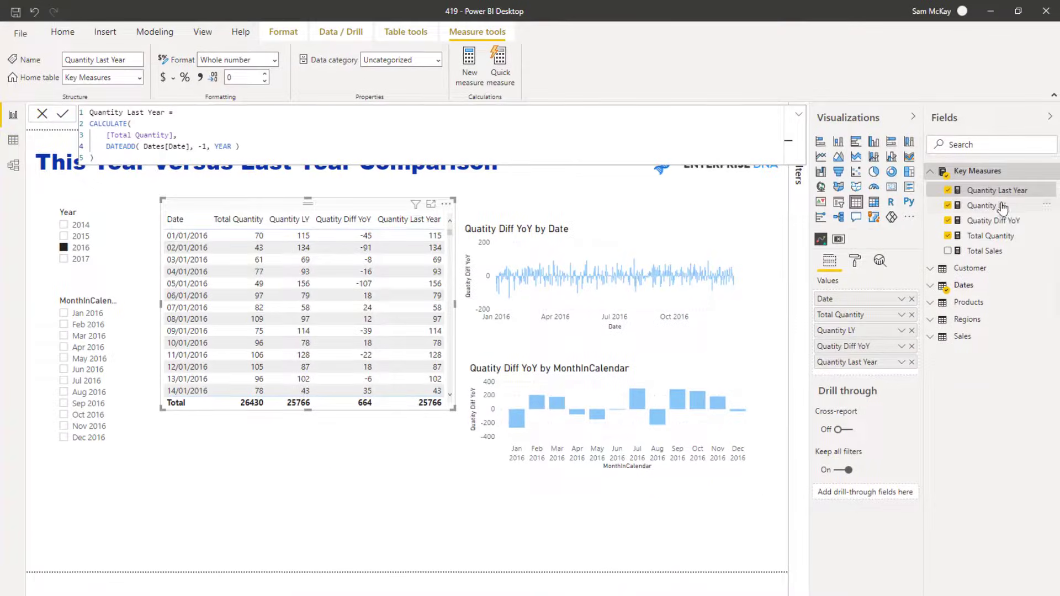
Step: Compare the Quantity LY and Quantity Last Year formulas and nudge the table left and down
{"action": "left_click", "coordinate": [986, 206]}
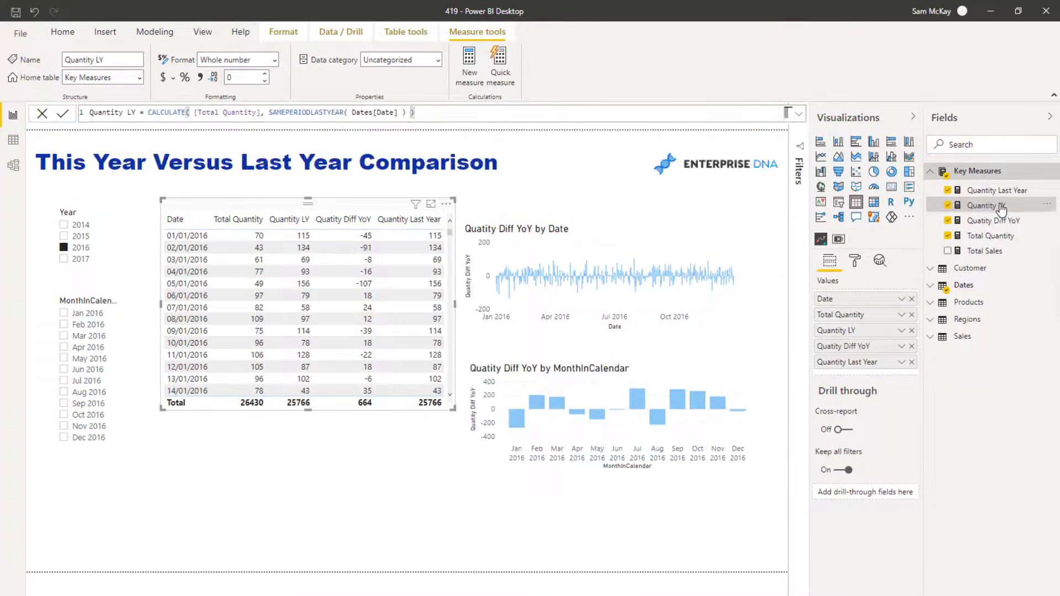
{"action": "left_click", "coordinate": [999, 190]}
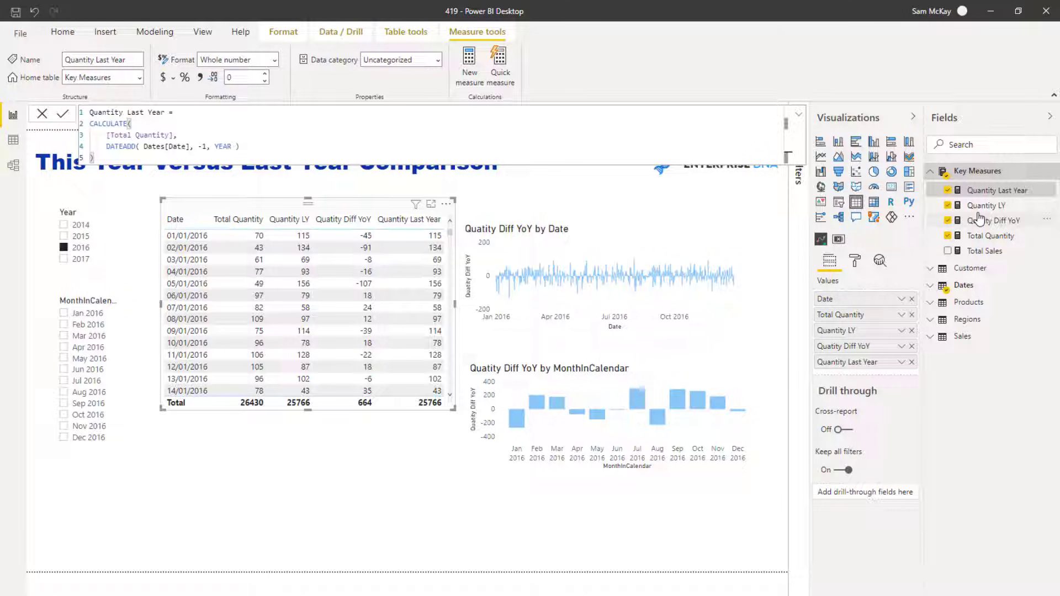
{"action": "left_click_drag", "start_coordinate": [340, 203], "coordinate": [323, 207]}
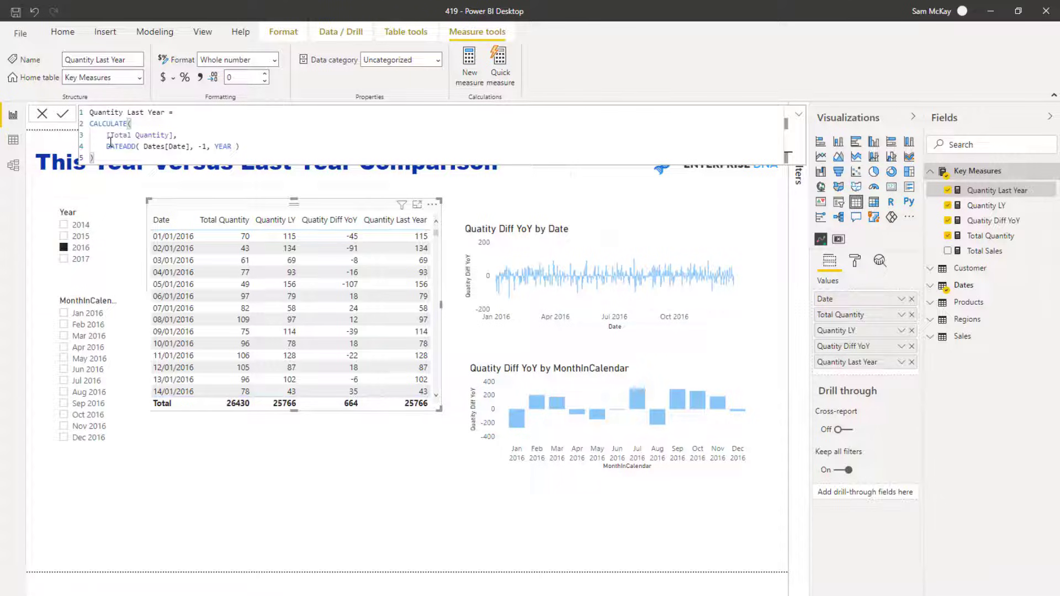
{"action": "left_click_drag", "start_coordinate": [106, 146], "coordinate": [139, 146]}
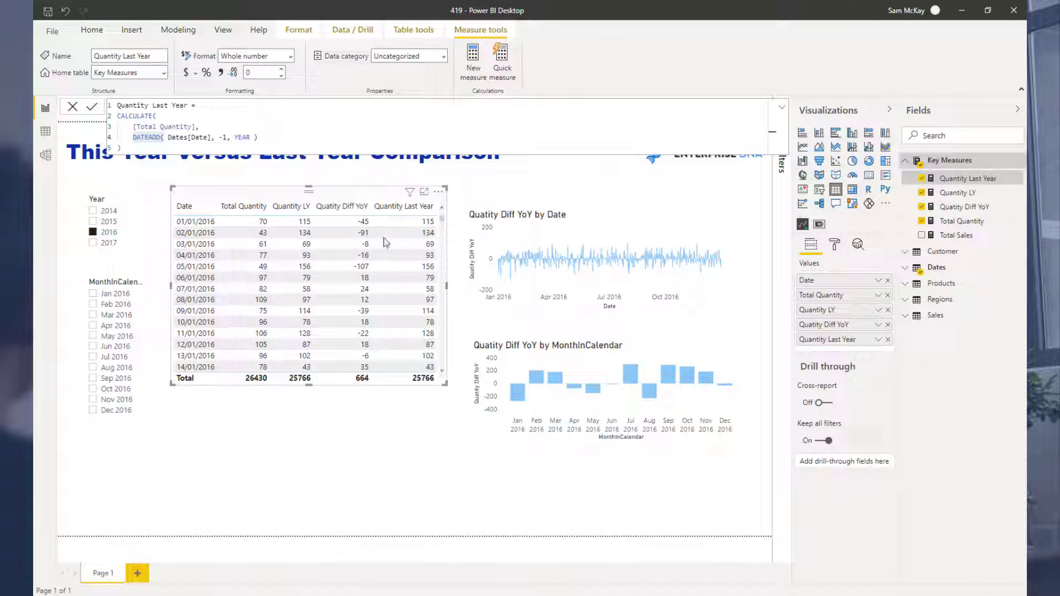
Step: Filter the MonthInCalendar slicer to May 2016 and shrink the slicer
{"action": "mouse_move", "coordinate": [128, 348]}
{"action": "left_click", "coordinate": [93, 336]}
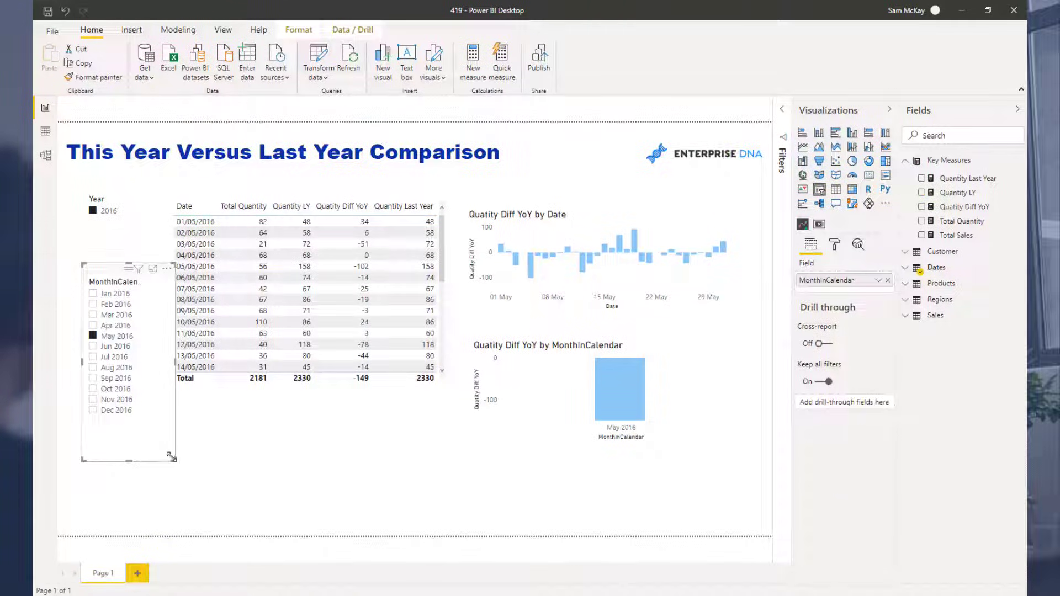
{"action": "left_click_drag", "start_coordinate": [176, 462], "coordinate": [162, 448]}
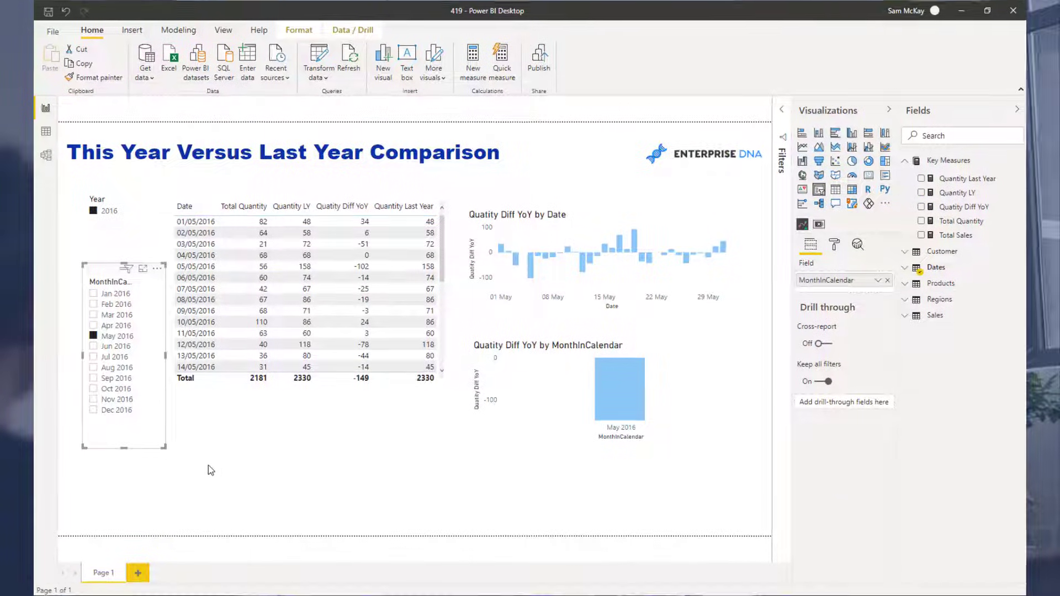